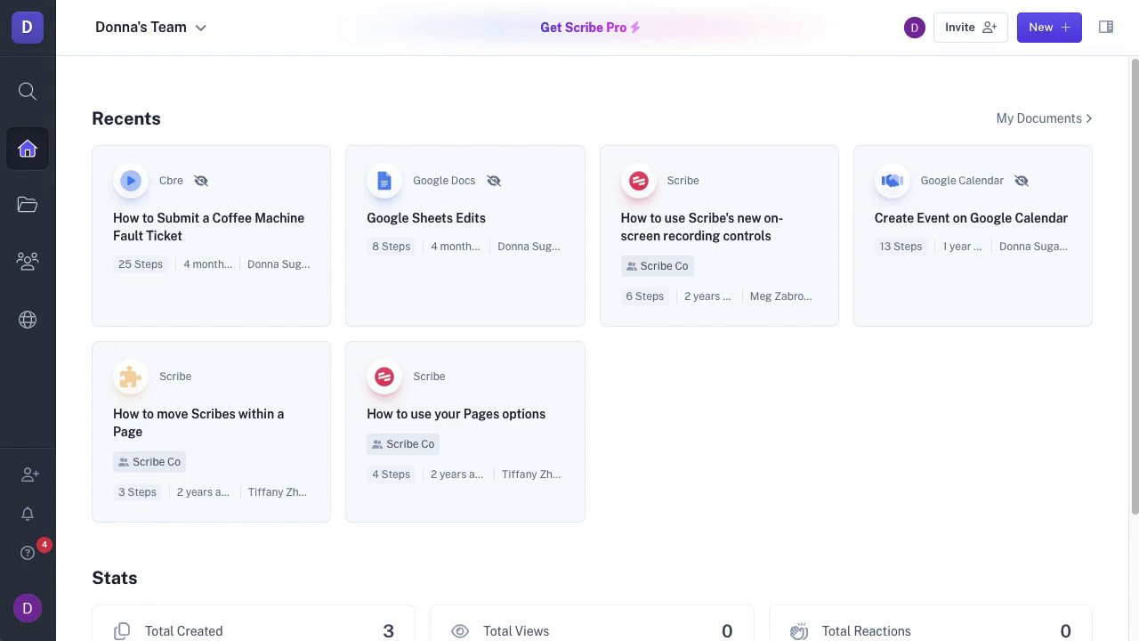
- Create a new page and title it "Scribe Resources"
click(1067, 36)
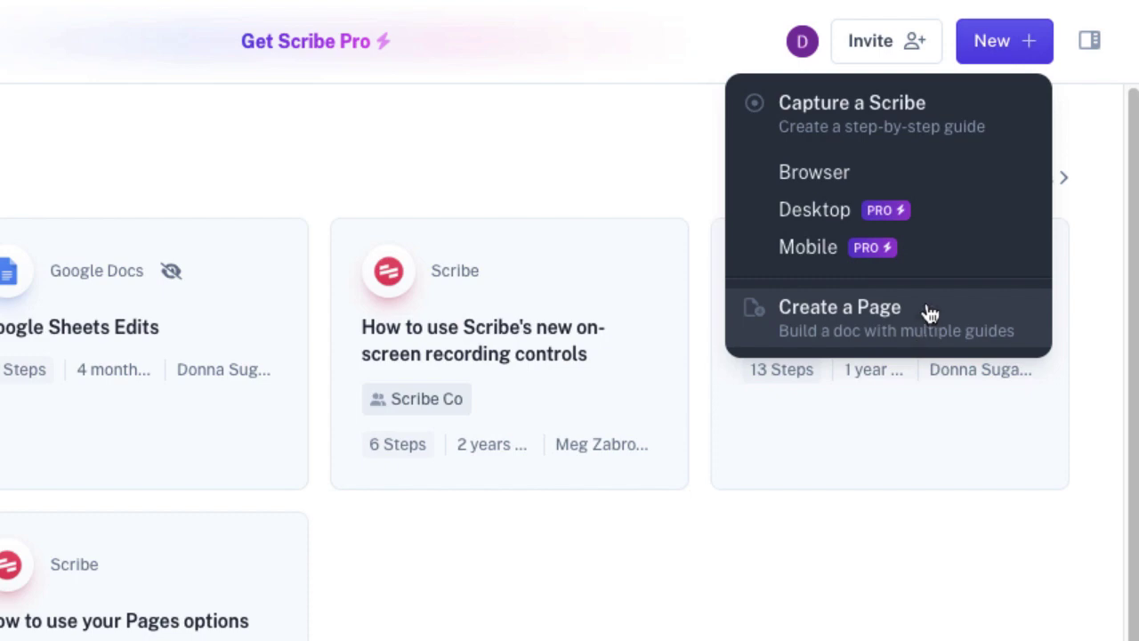
key(Escape)
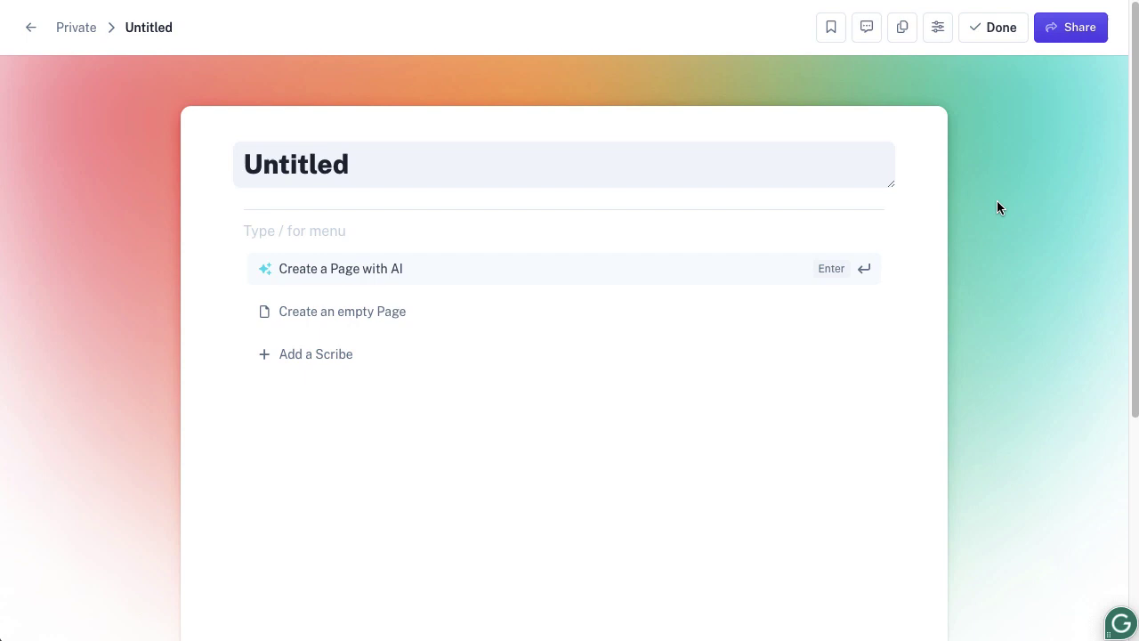
key(BackSpace)
key(BackSpace)
key(BackSpace)
key(BackSpace)
key(BackSpace)
key(BackSpace)
key(BackSpace)
key(BackSpace)
text(Scribe)
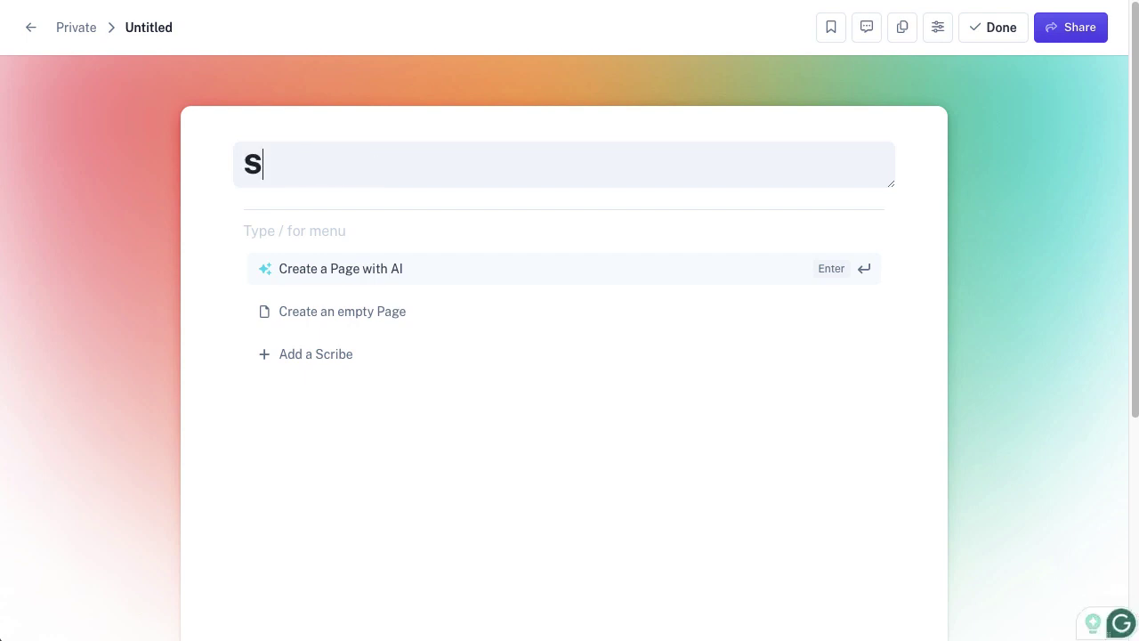
text( Resources)
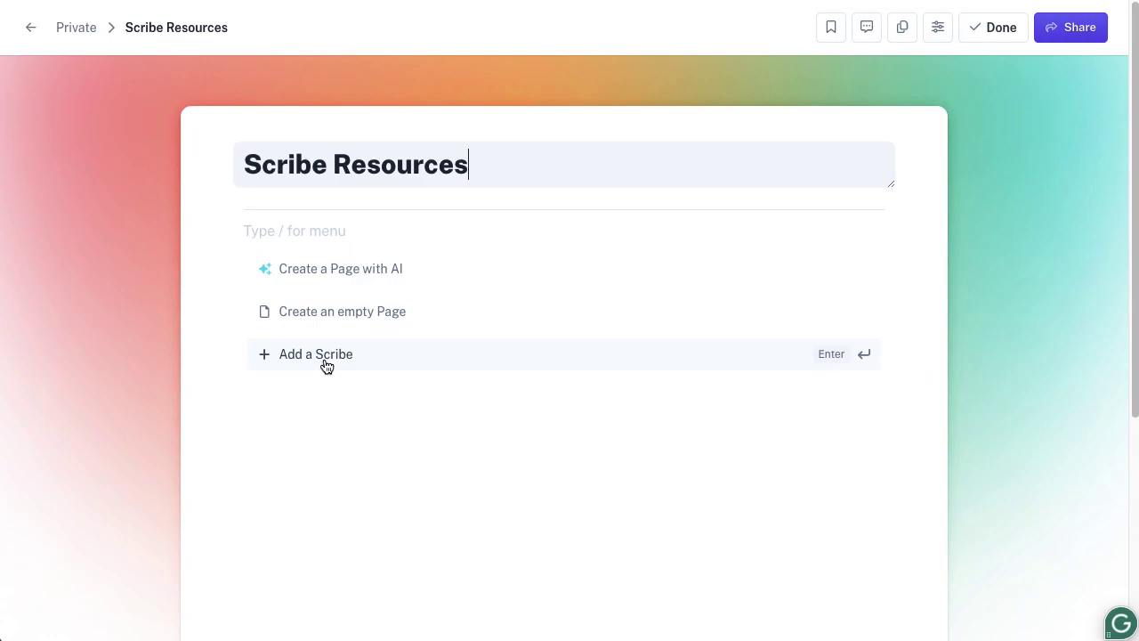
- Search the existing Scribes for "scribe" and add "How to share your Scribe with others" to the page
click(326, 361)
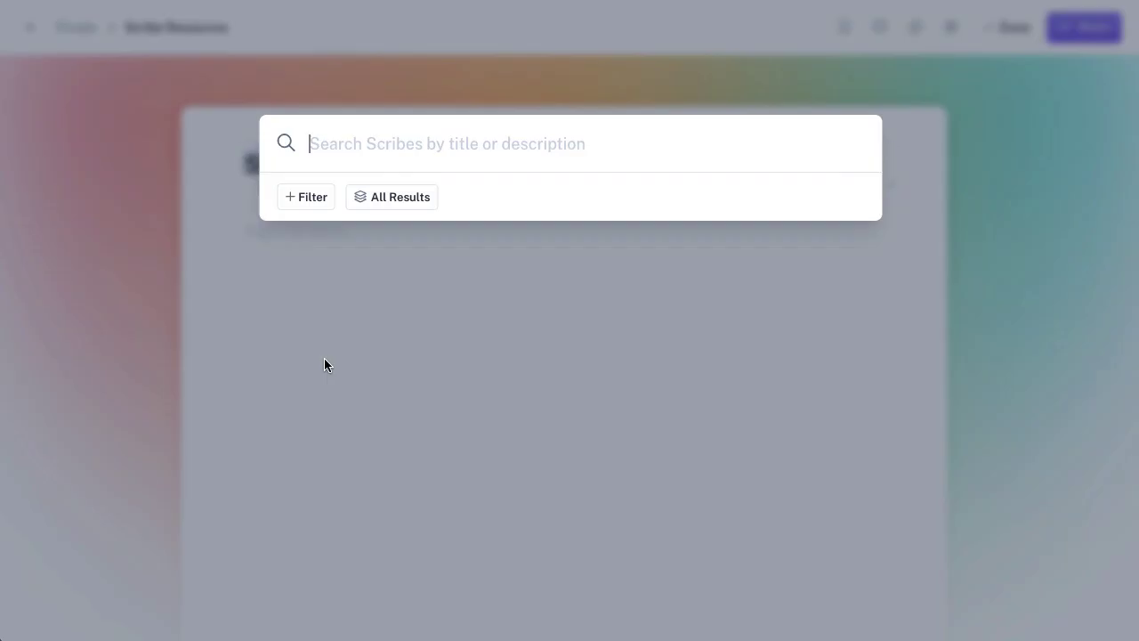
text(scribe)
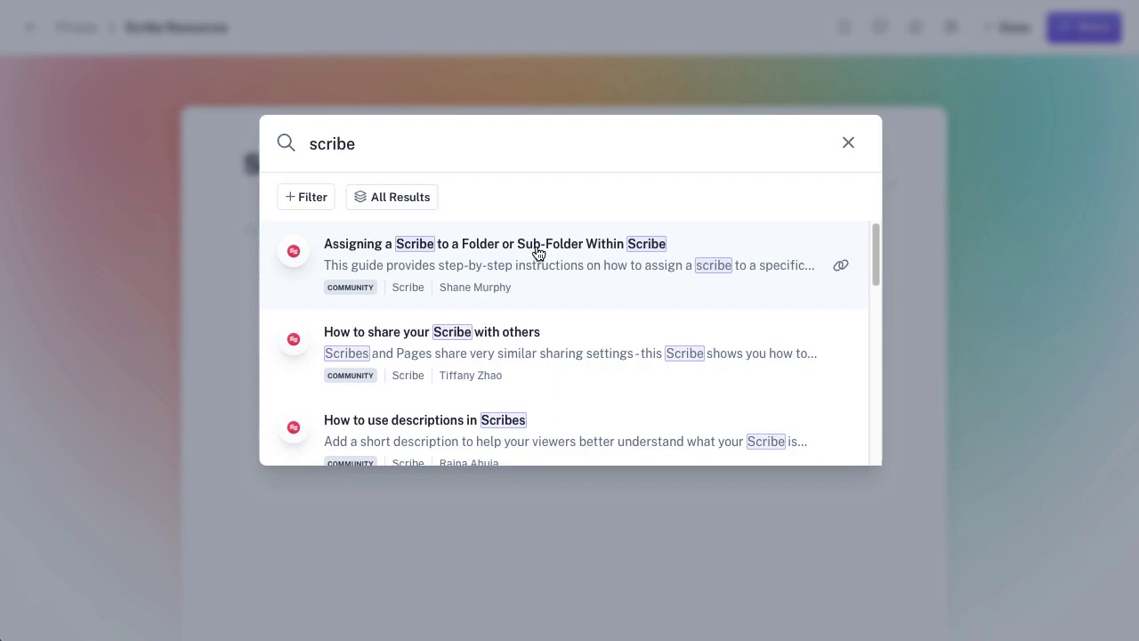
click(559, 366)
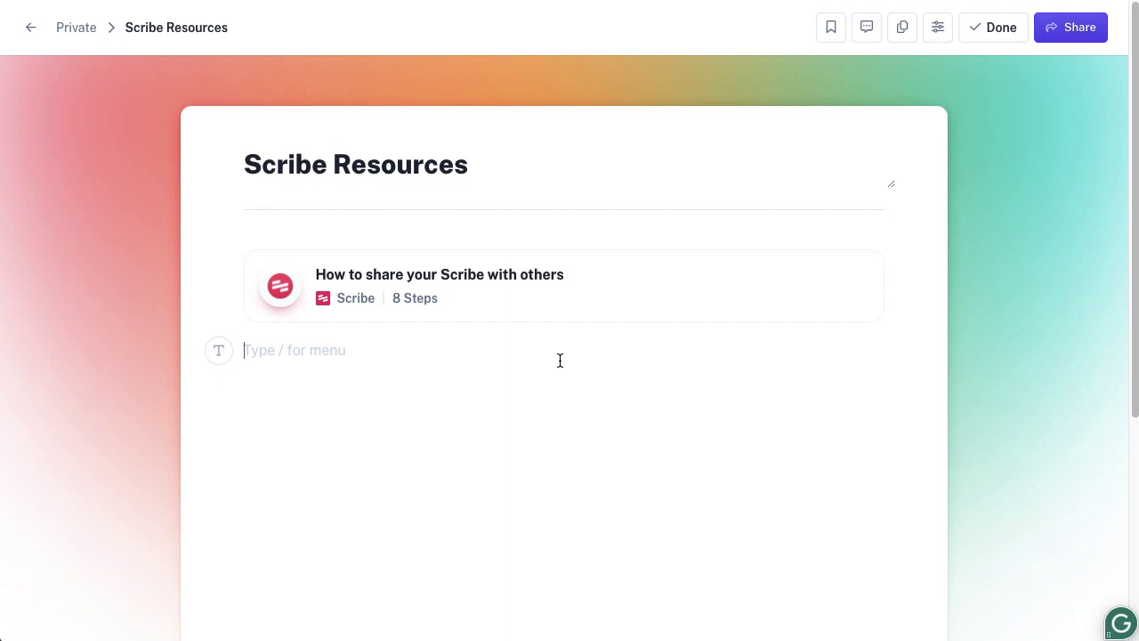
- Insert a table of contents and move it above the "How to share your Scribe with others" guide
text(/)
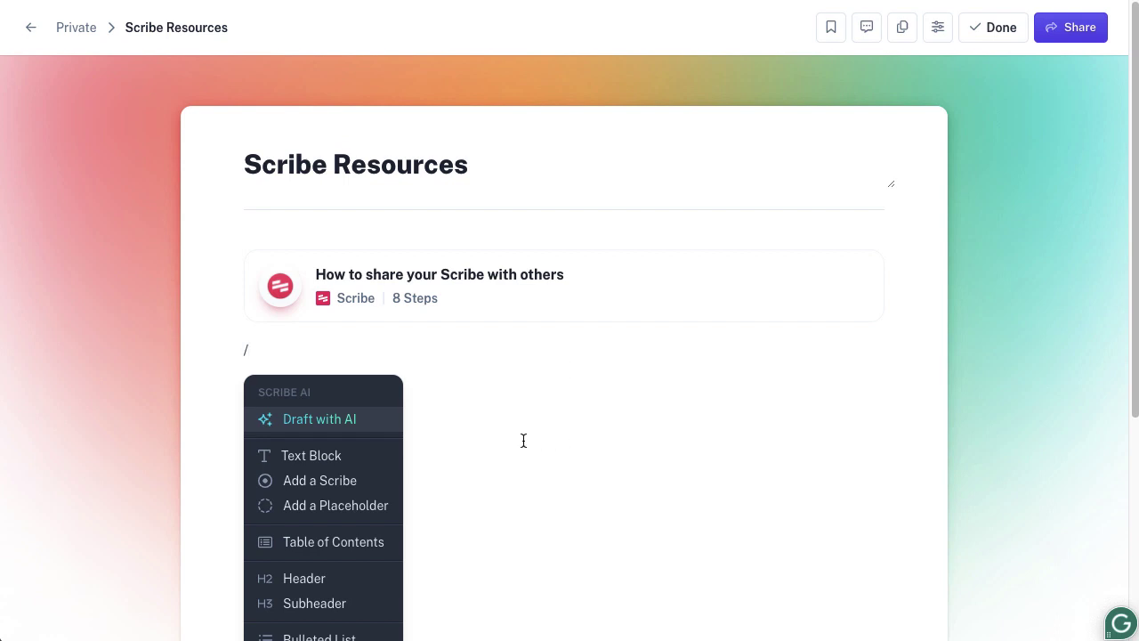
scroll(501, 454, down, 2)
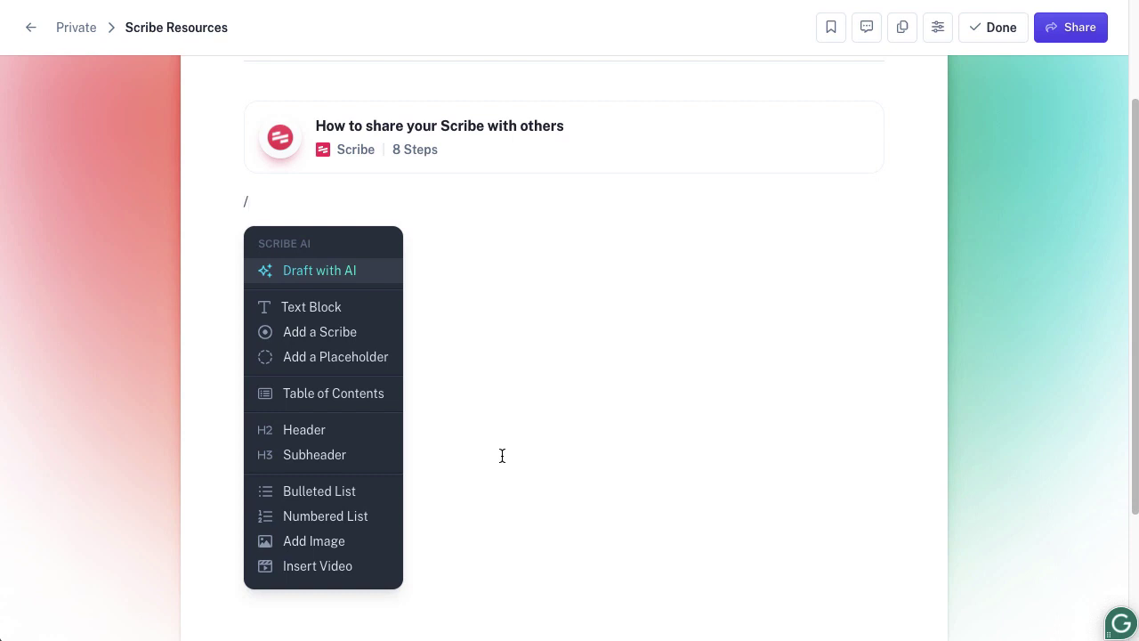
click(363, 394)
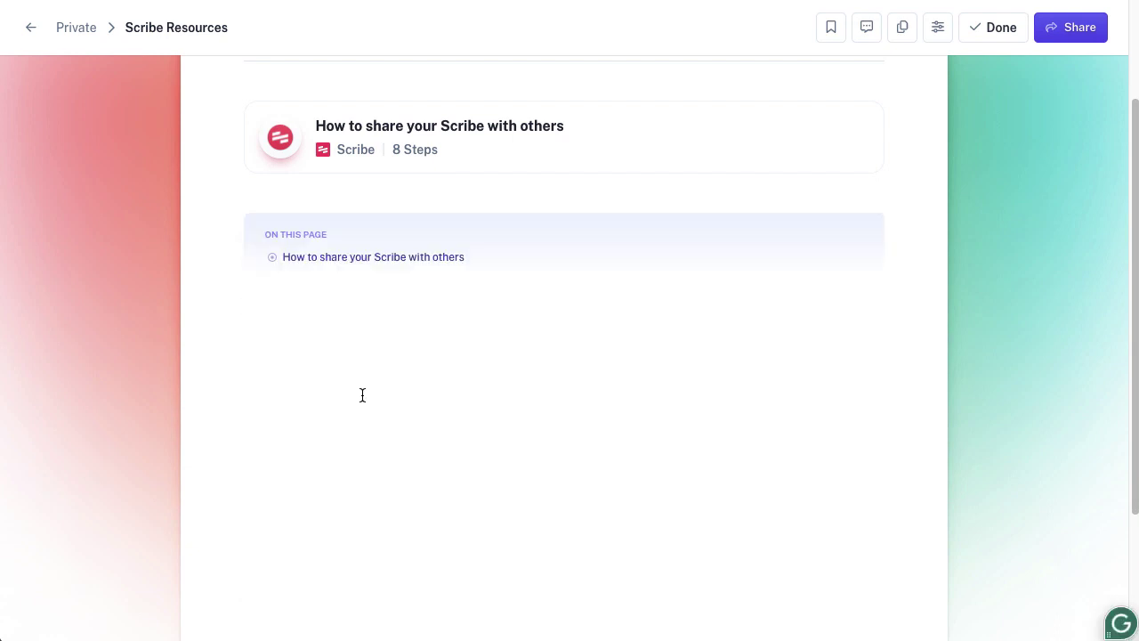
scroll(460, 362, up, 2)
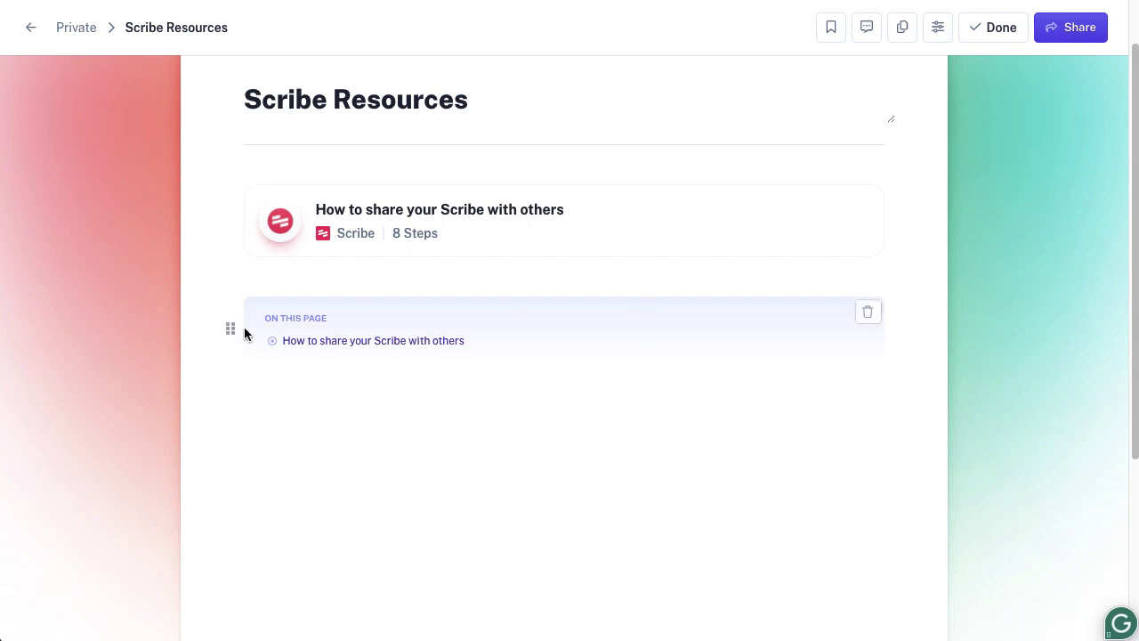
drag(231, 330, 241, 229)
drag(228, 331, 324, 187)
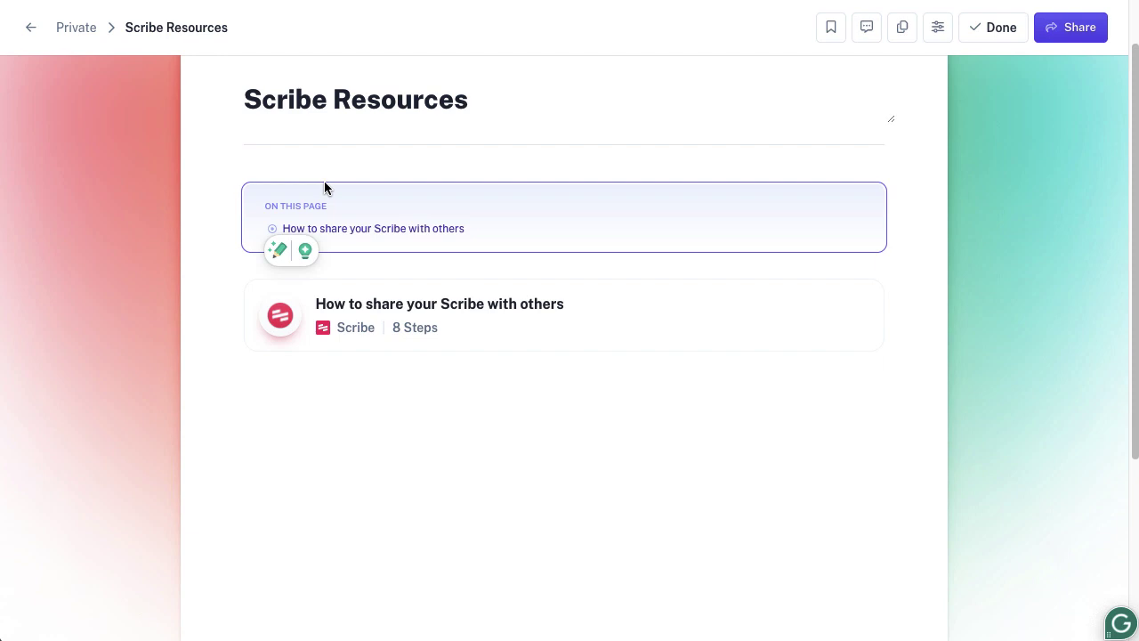
- Add the Scribe "How to use descriptions in Scribes" below the sharing guide, searching for "scribe"
click(344, 375)
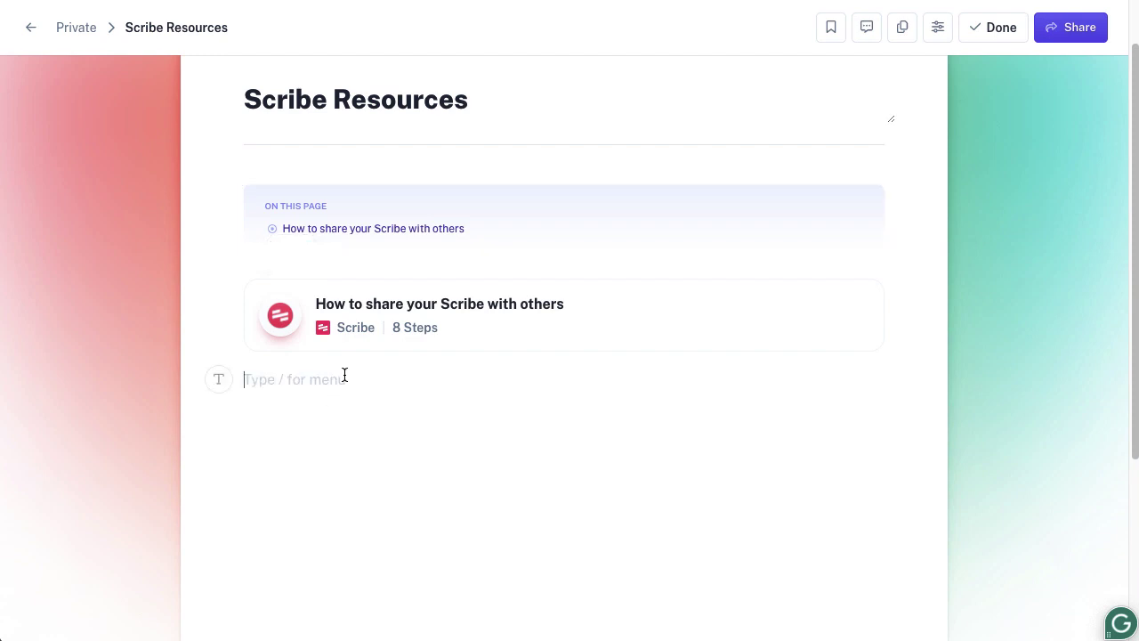
text(/)
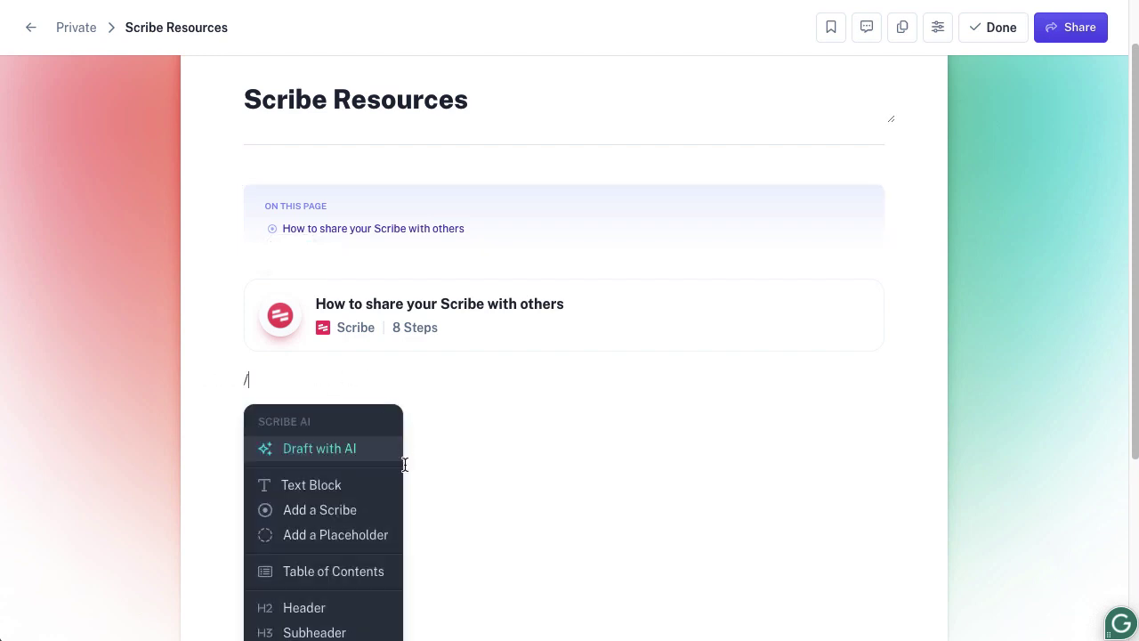
click(354, 516)
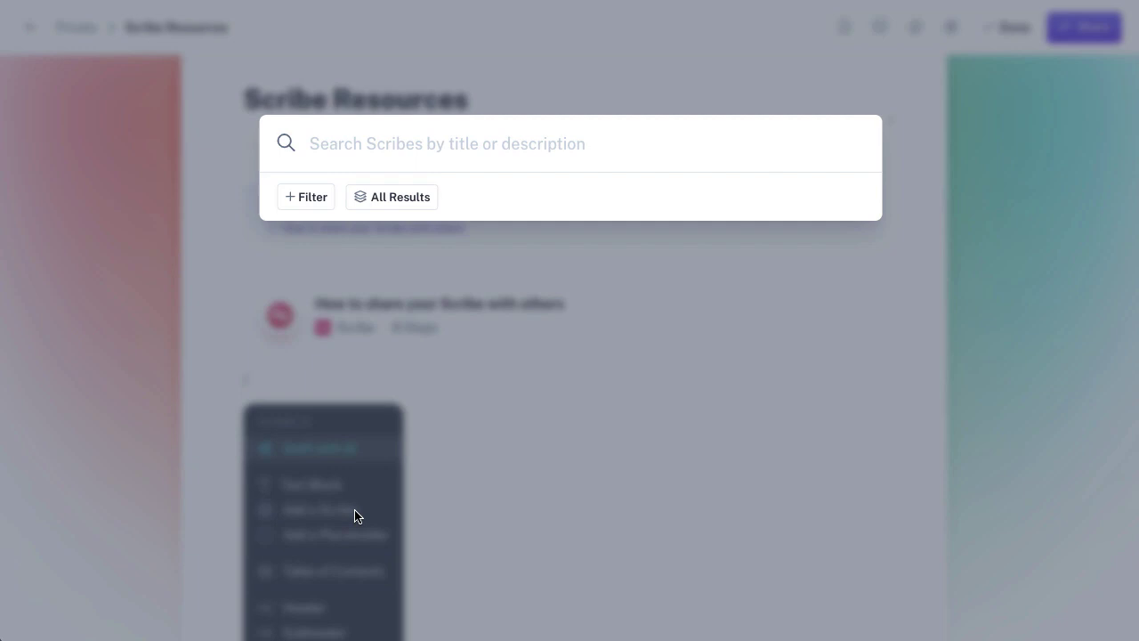
text(scribe)
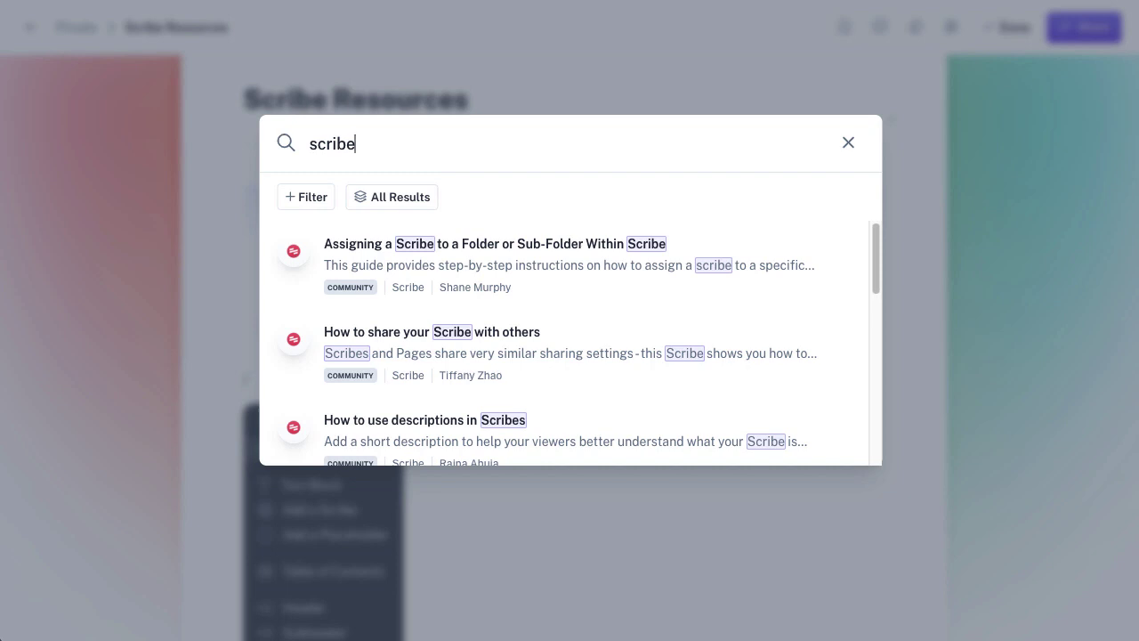
click(603, 448)
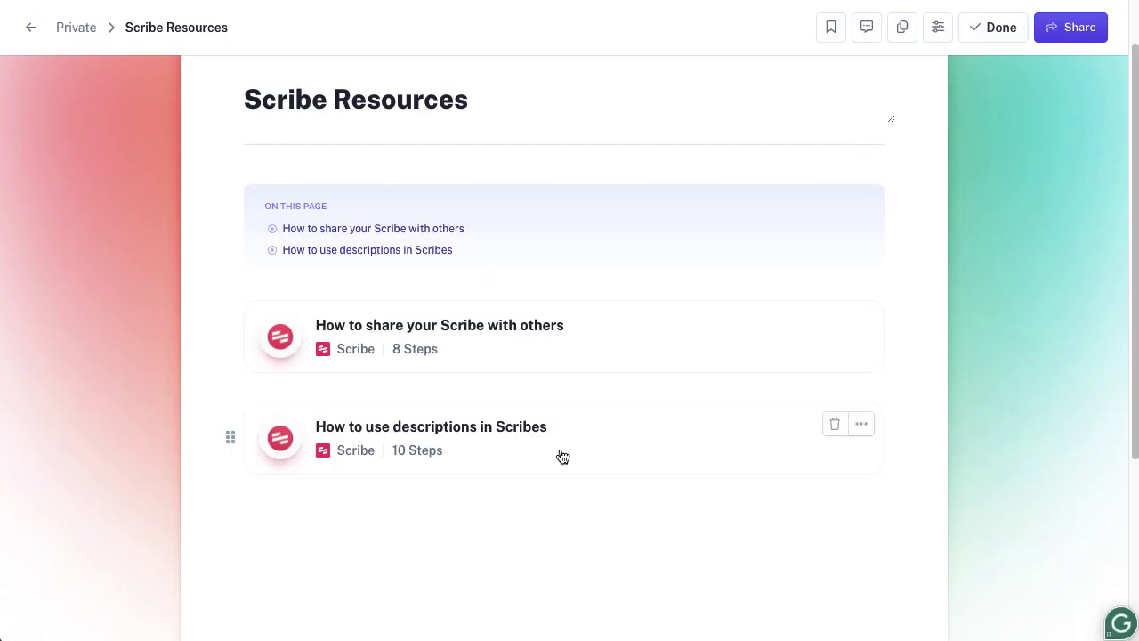
- Search for "scribe" and add the "How to capture a Scribe" guide below the descriptions guide
text(/)
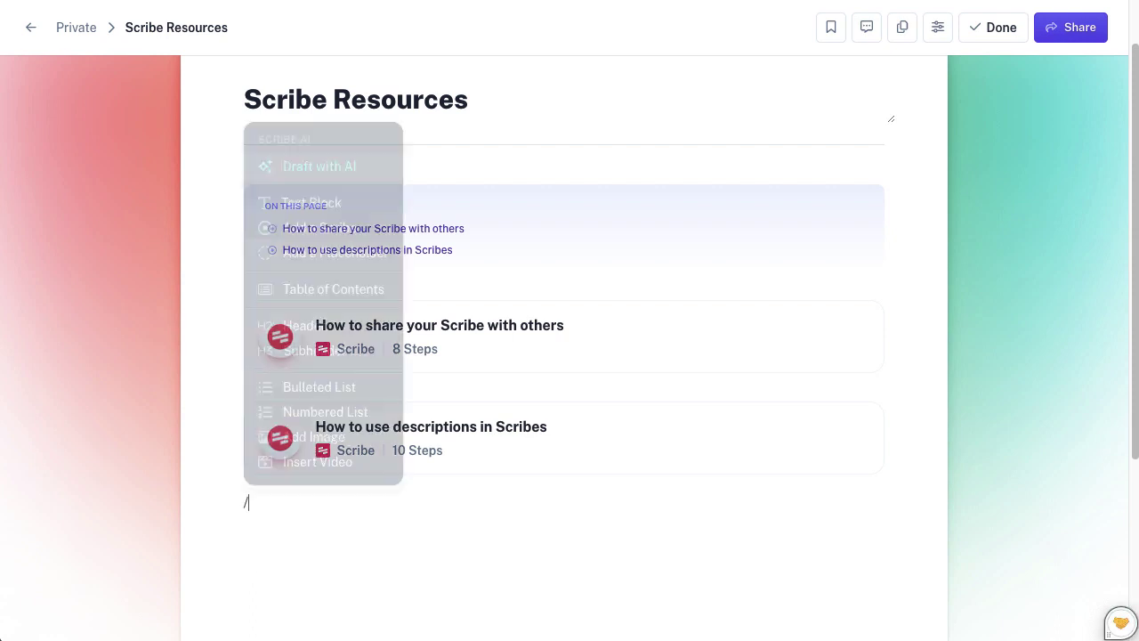
click(353, 229)
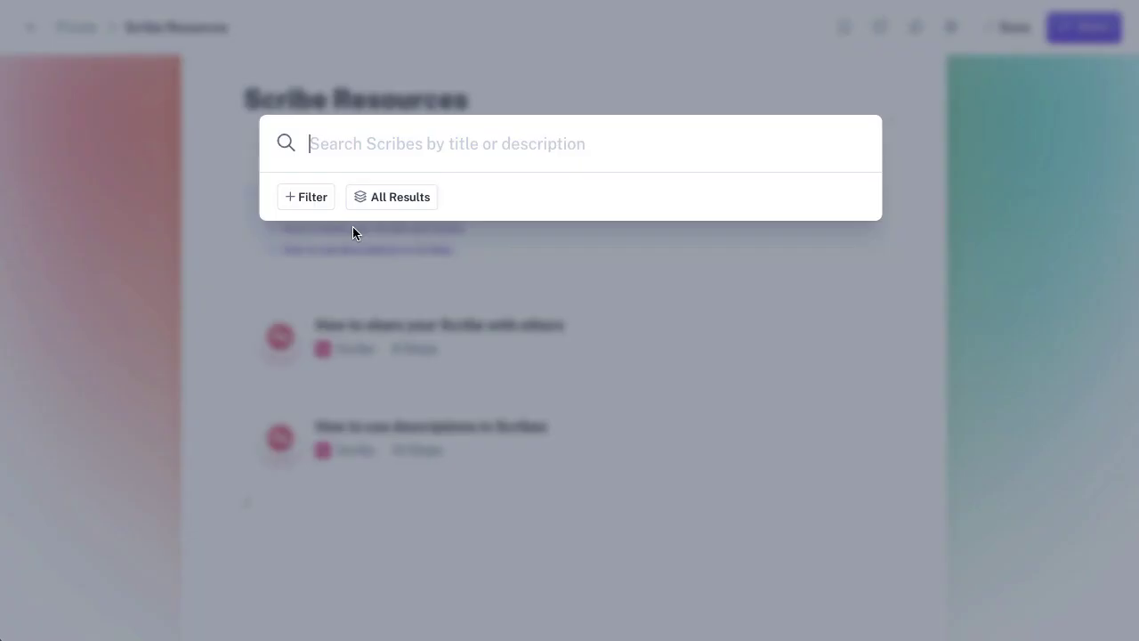
text(sc)
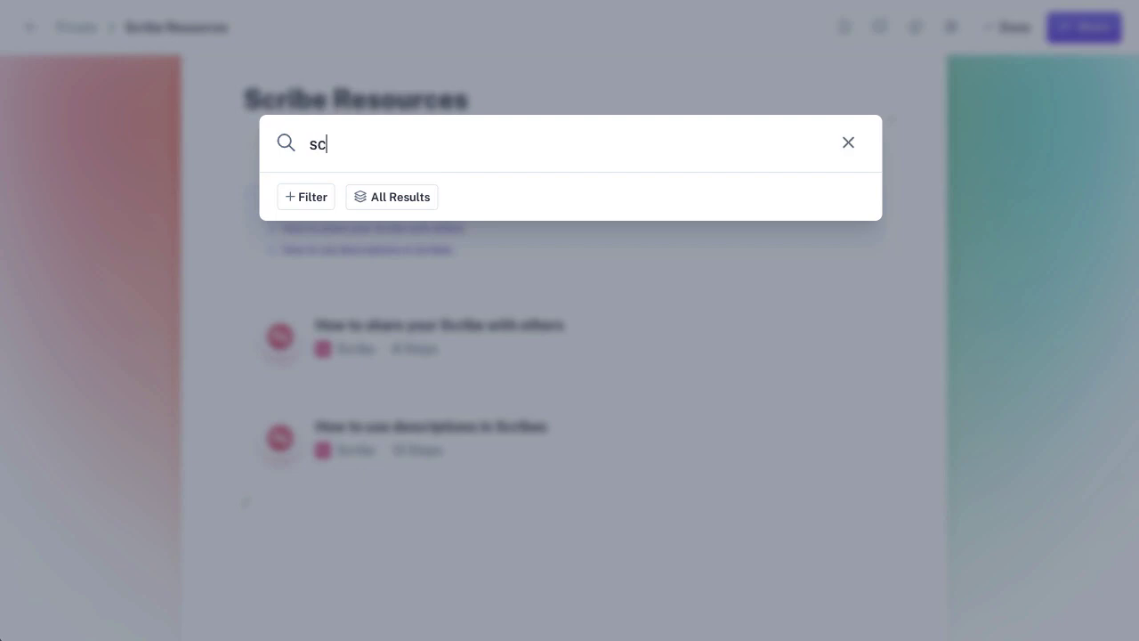
text(ribe)
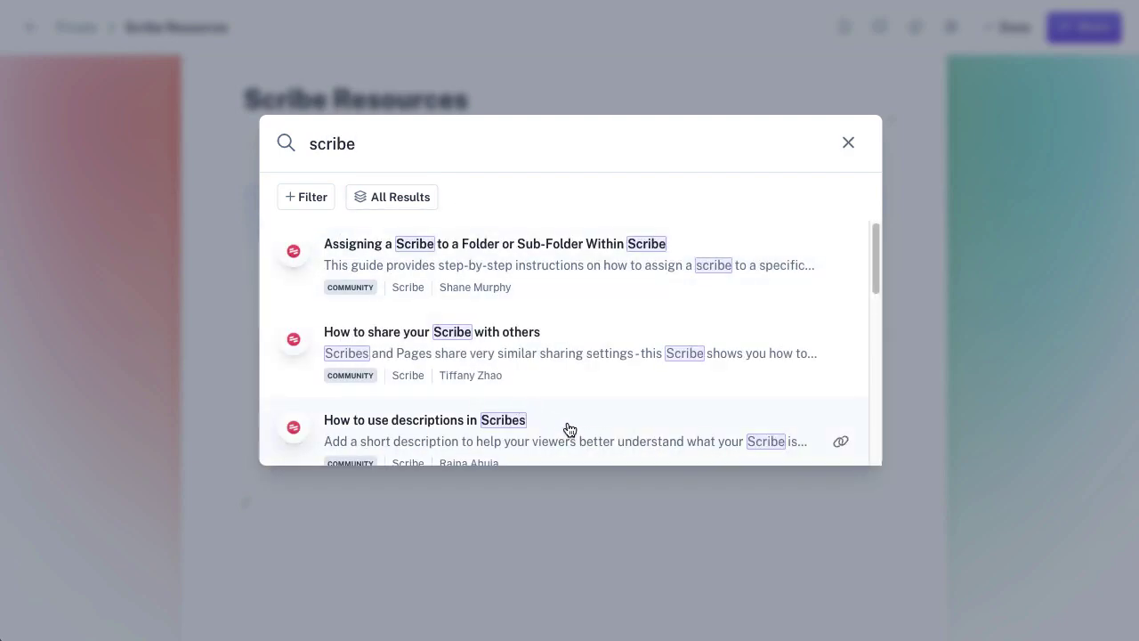
scroll(569, 430, down, 2)
scroll(546, 437, down, 1)
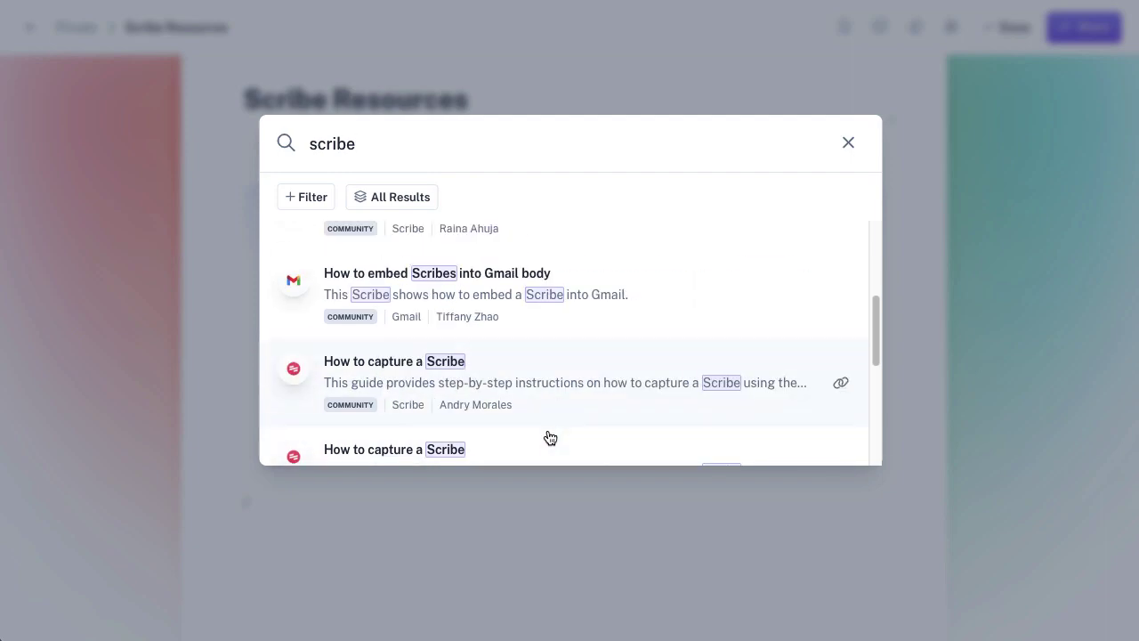
click(570, 381)
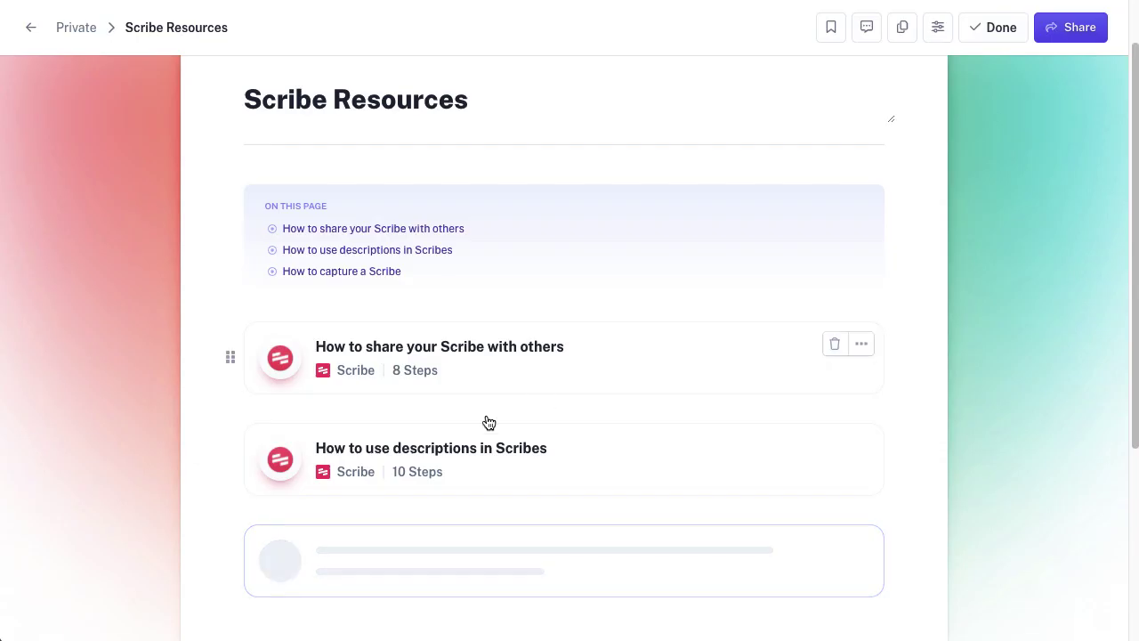
- Move the "How to capture a Scribe" guide directly below the table of contents, ahead of the other guides
scroll(669, 456, down, 1)
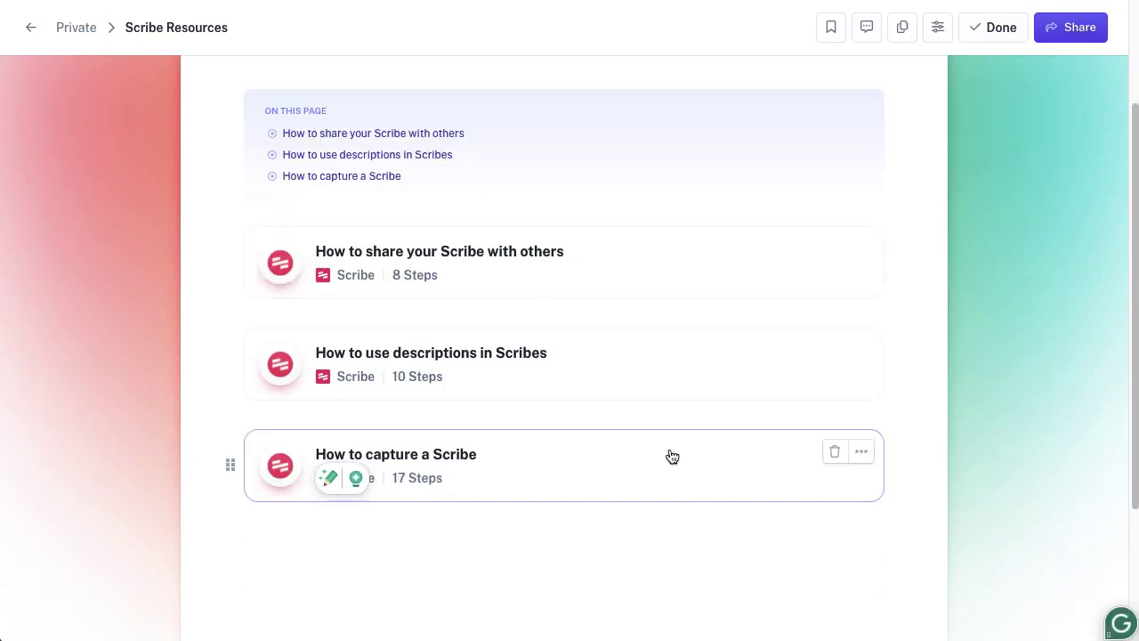
scroll(671, 458, up, 1)
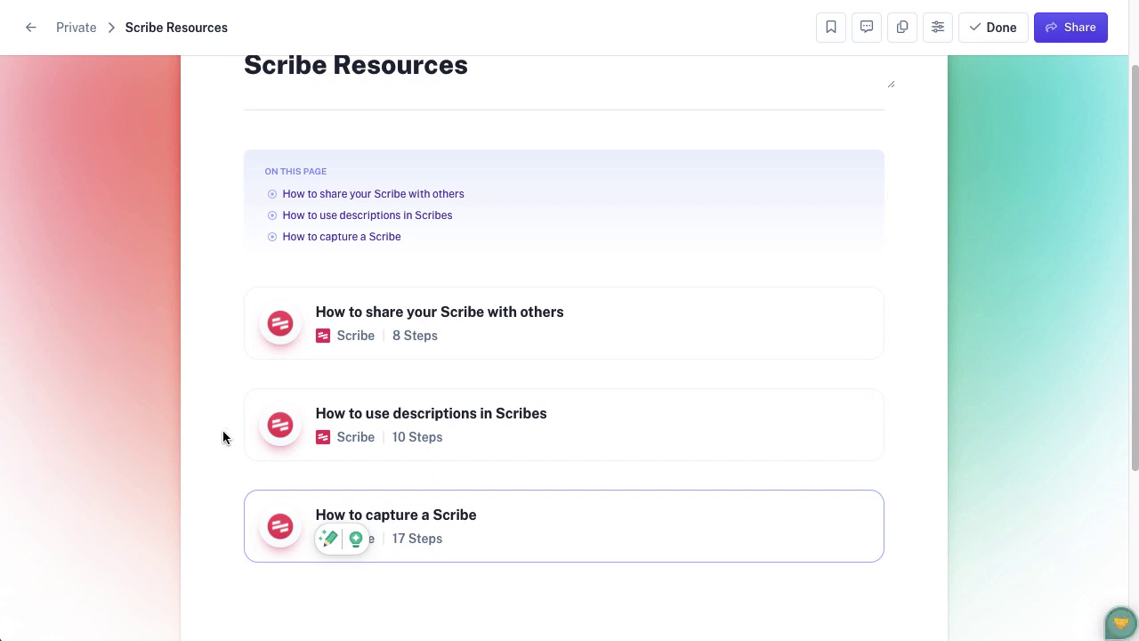
drag(231, 522, 277, 269)
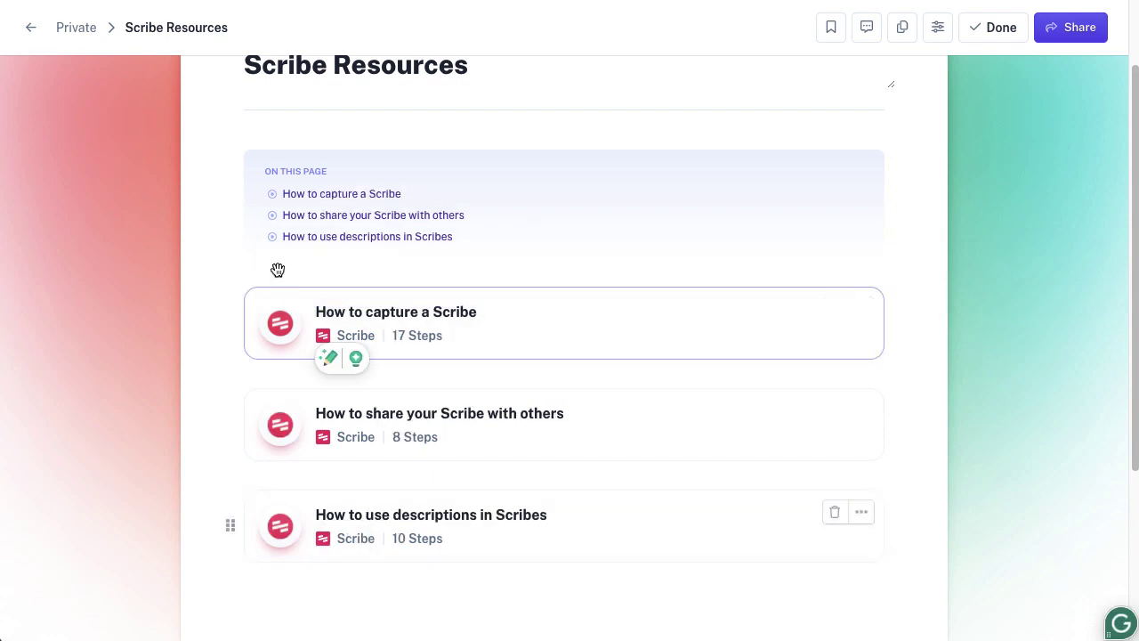
- Insert a header reading "Header 1" below the last guide on the page
click(592, 596)
text(/)
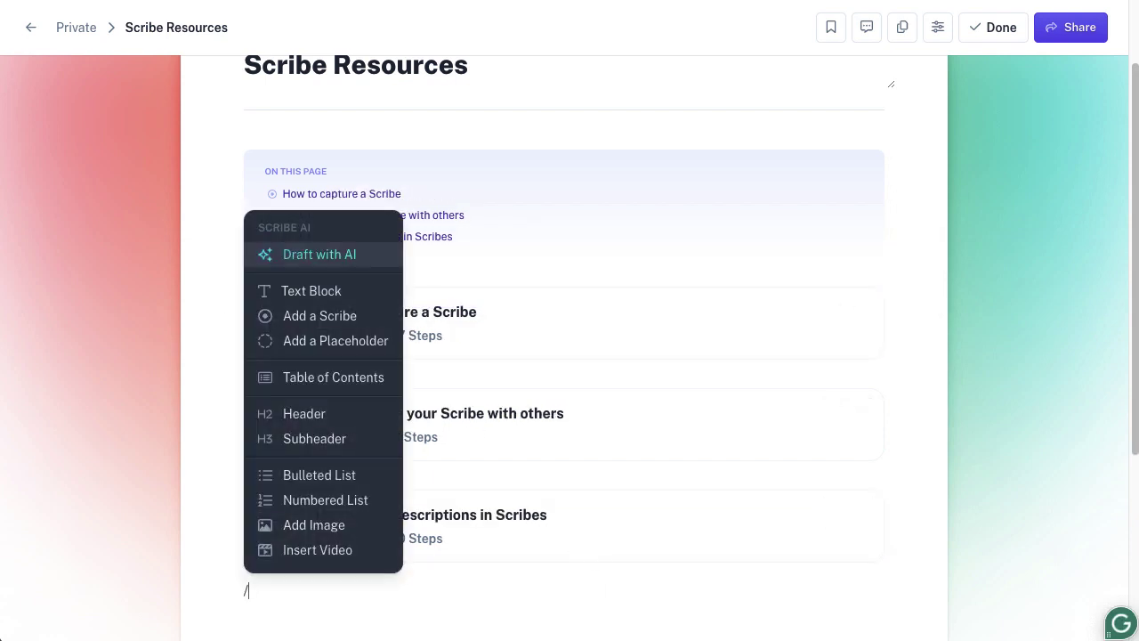
click(341, 418)
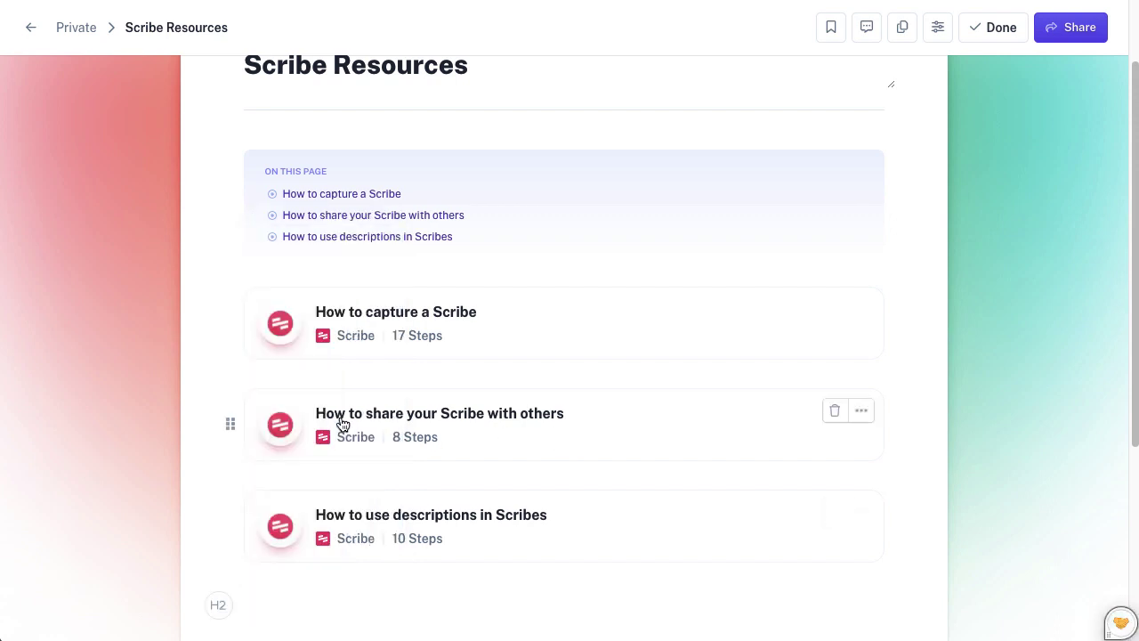
text(Header 1)
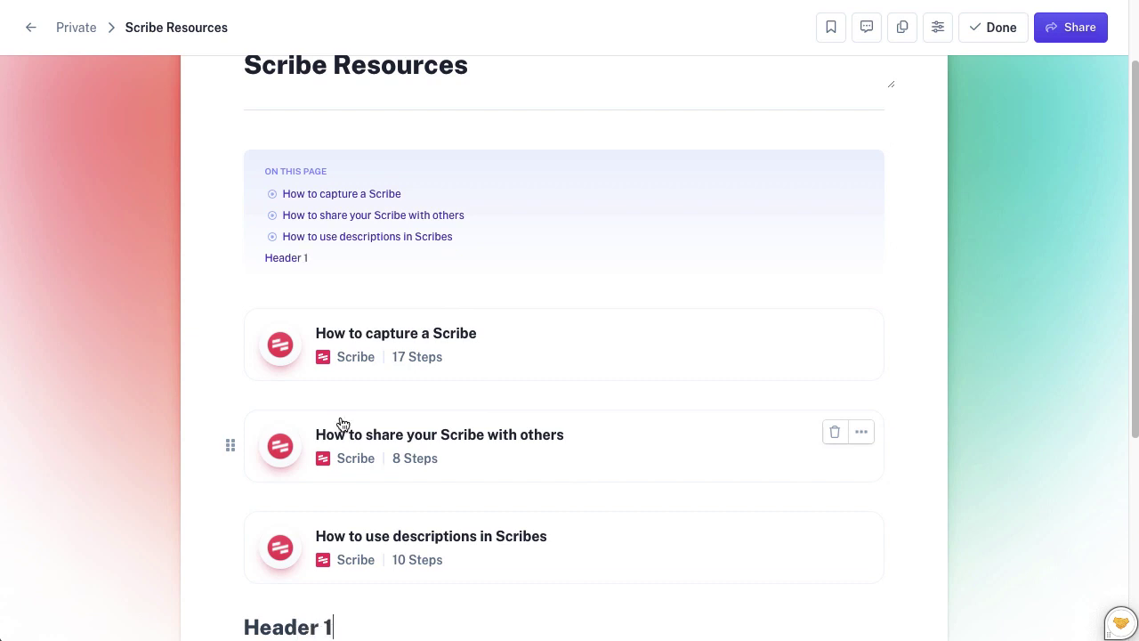
scroll(341, 423, down, 1)
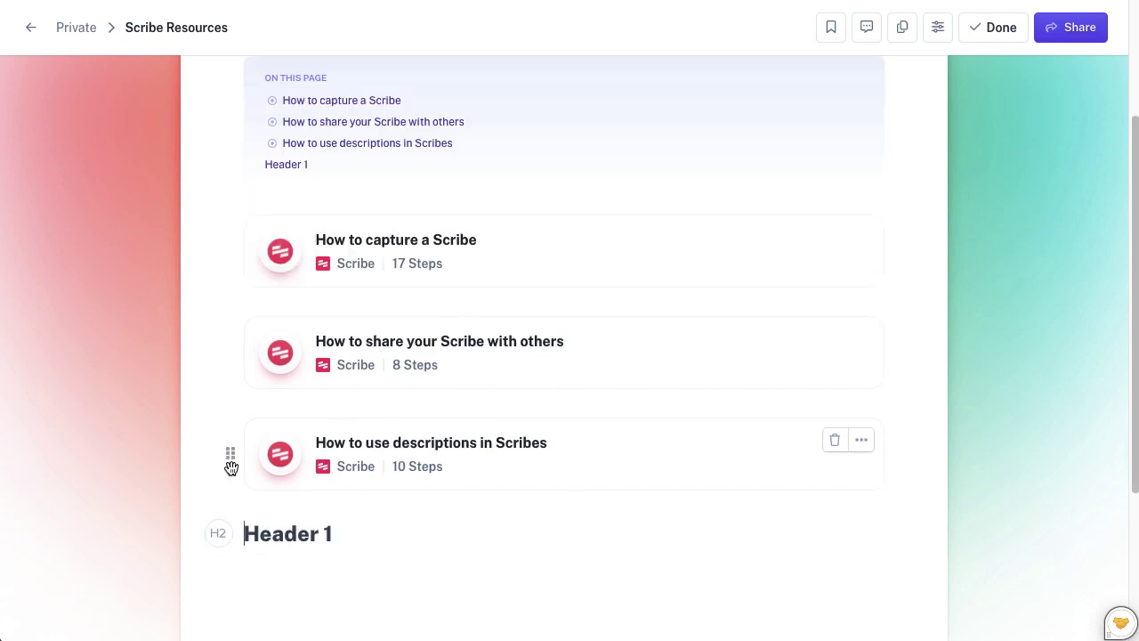
drag(230, 454, 235, 476)
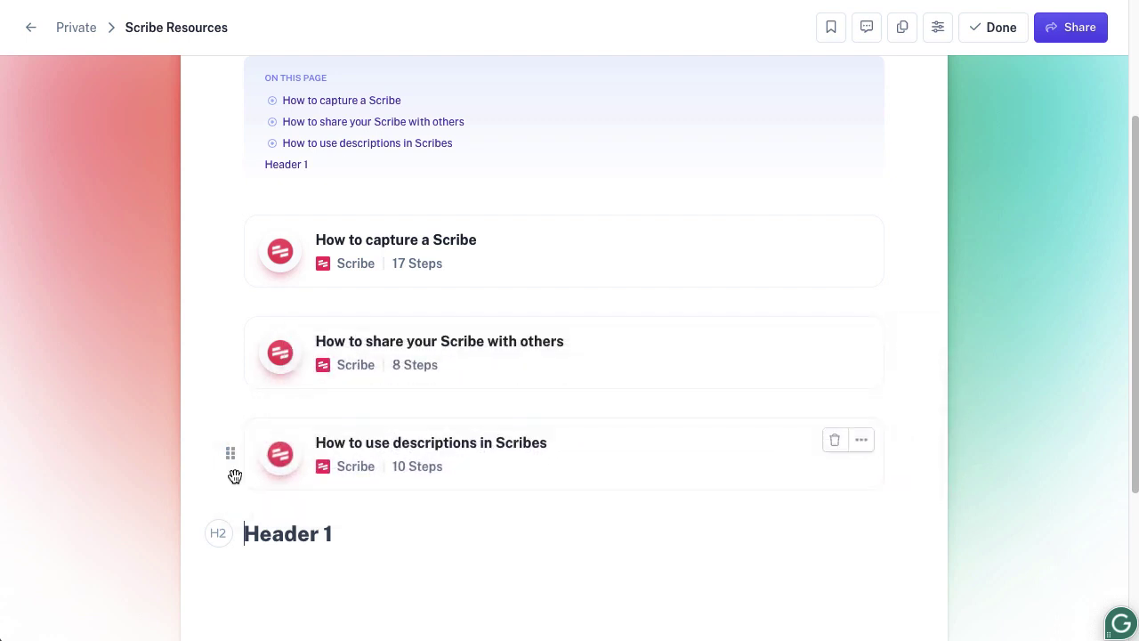
text(/)
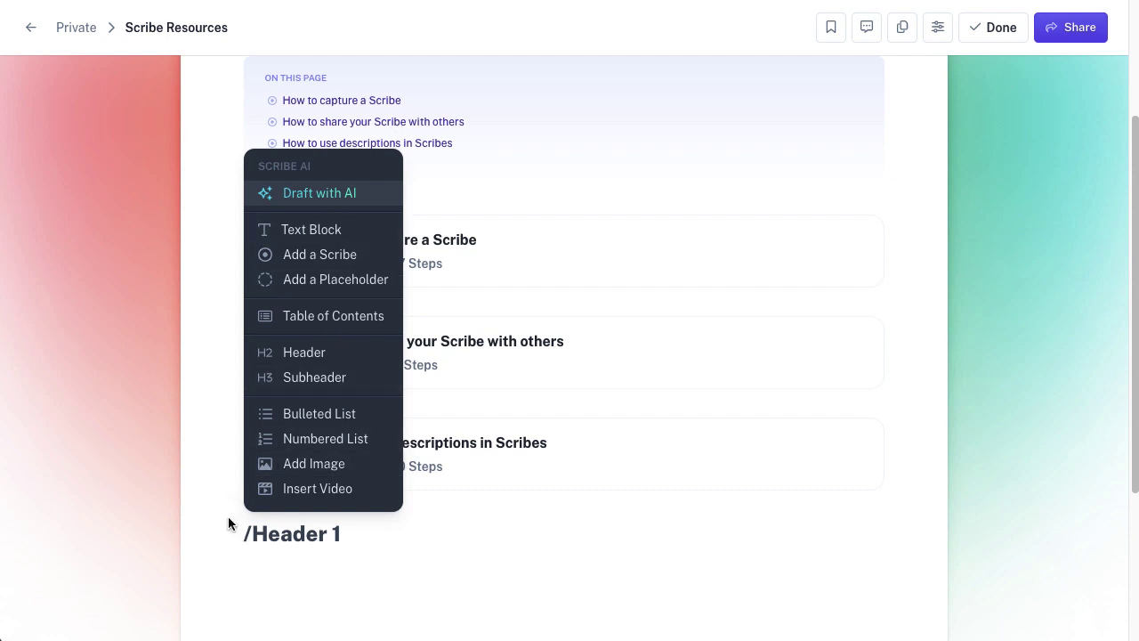
click(269, 549)
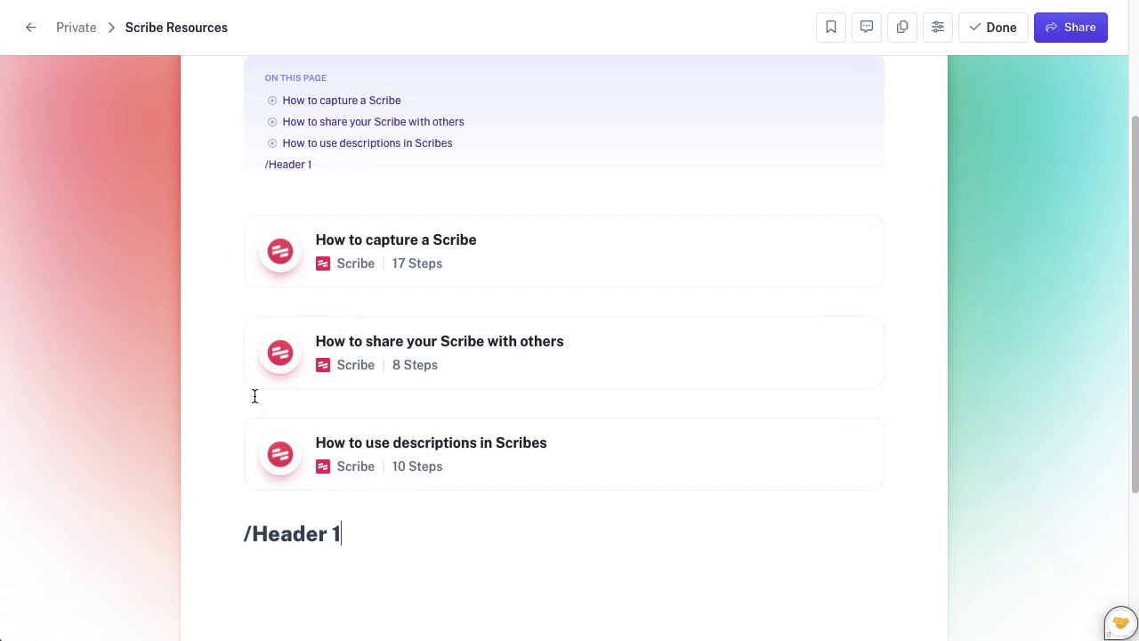
key(Home)
key(Delete)
key(End)
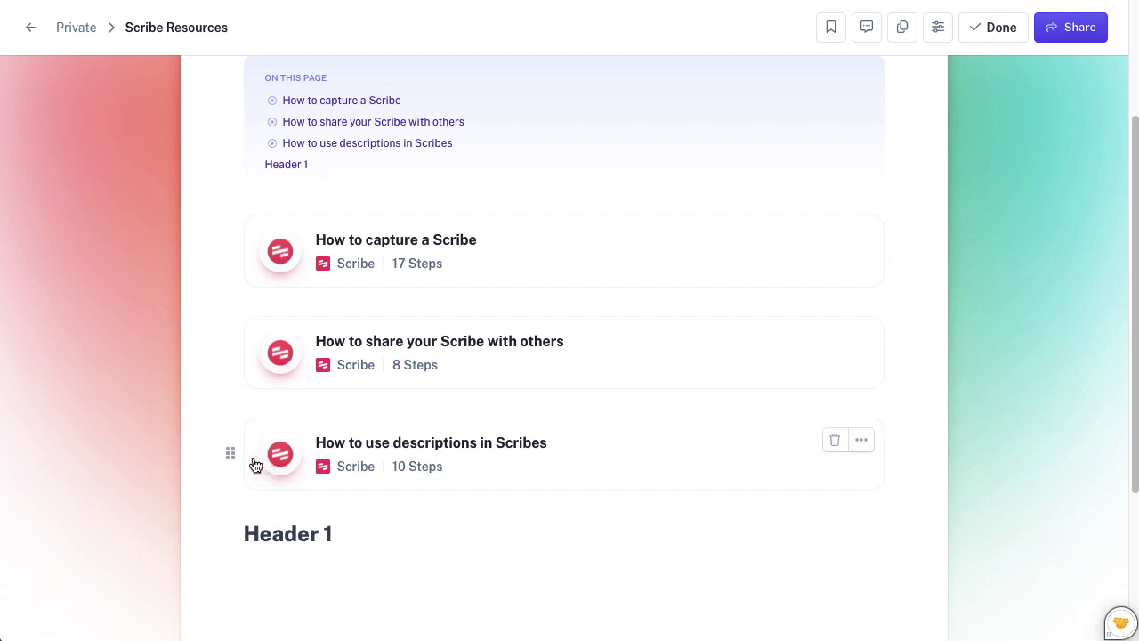
- Move the "How to use descriptions in Scribes" guide below the "Header 1" heading
drag(228, 451, 272, 567)
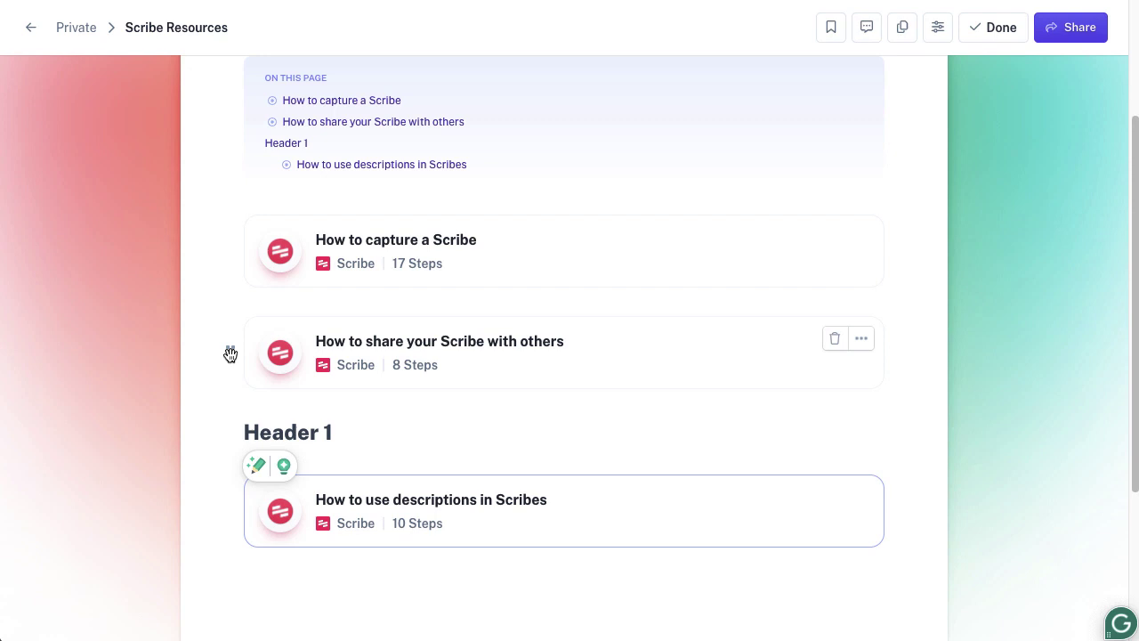
- Insert a bulleted list below the "How to use descriptions in Scribes" guide
click(301, 604)
text(/)
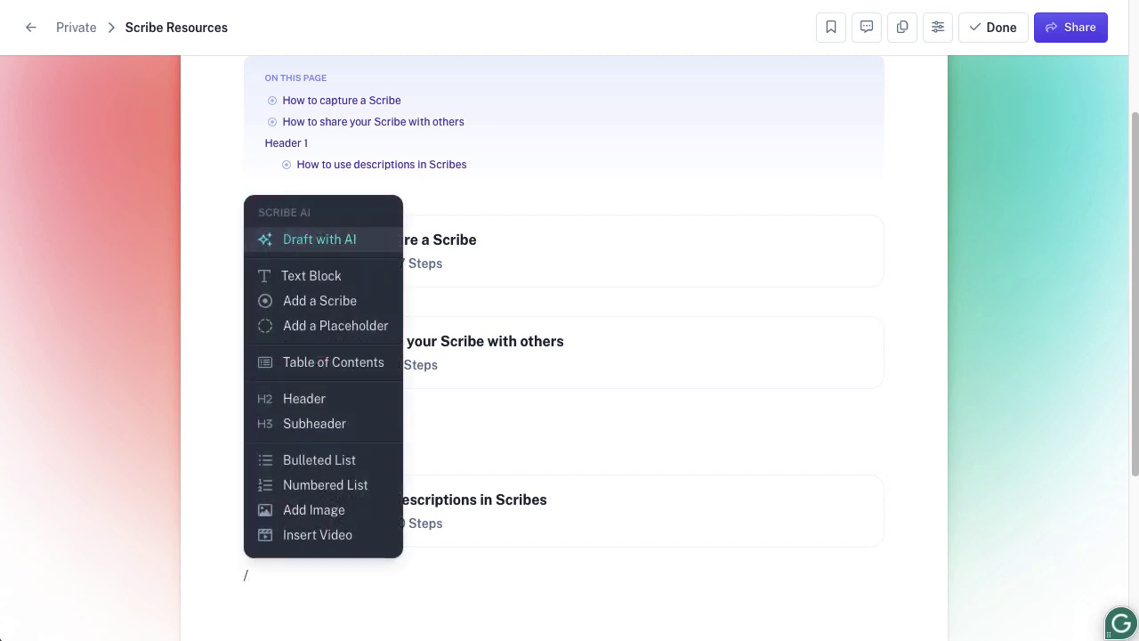
click(341, 470)
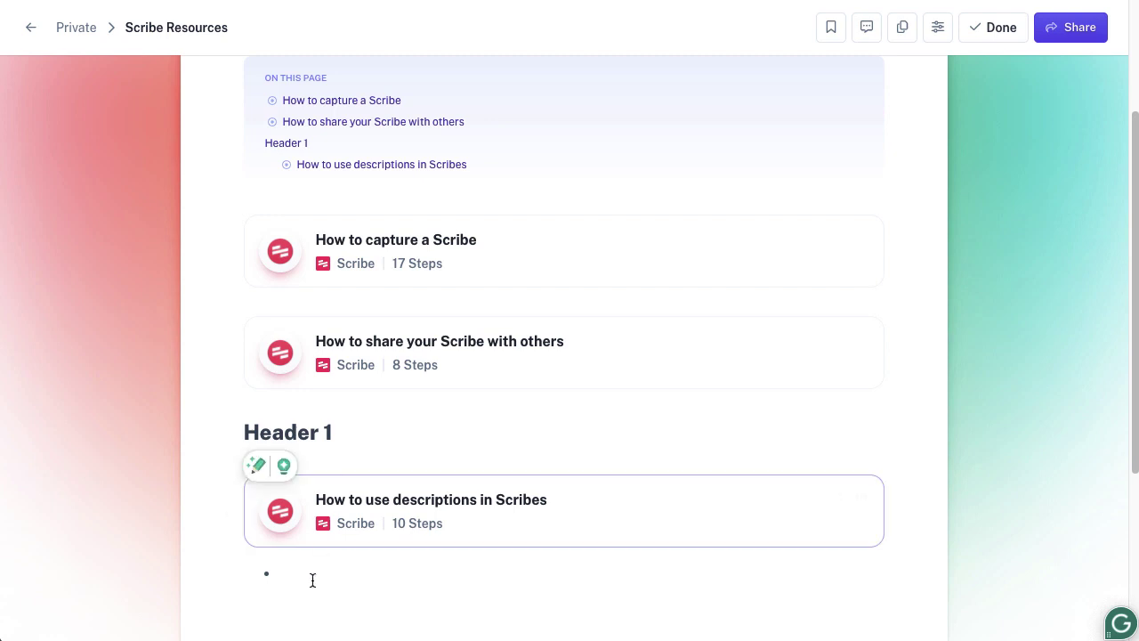
key(Up)
- Search for "scribe" and add the "How to Embed a Scribe into SharePoint" guide below the descriptions guide
click(287, 572)
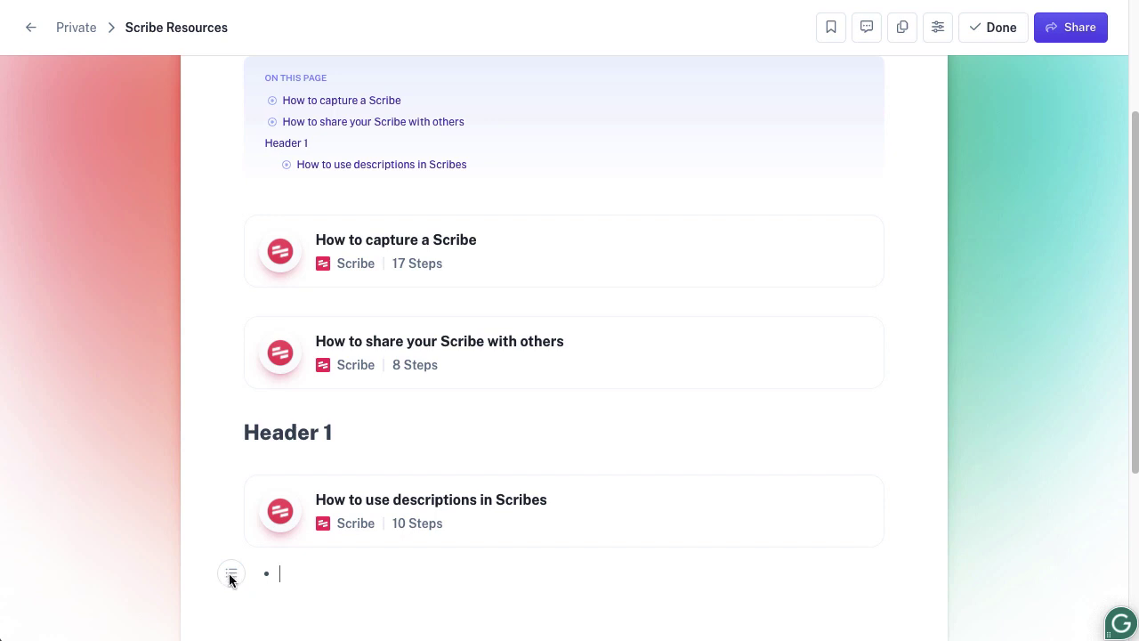
text(/)
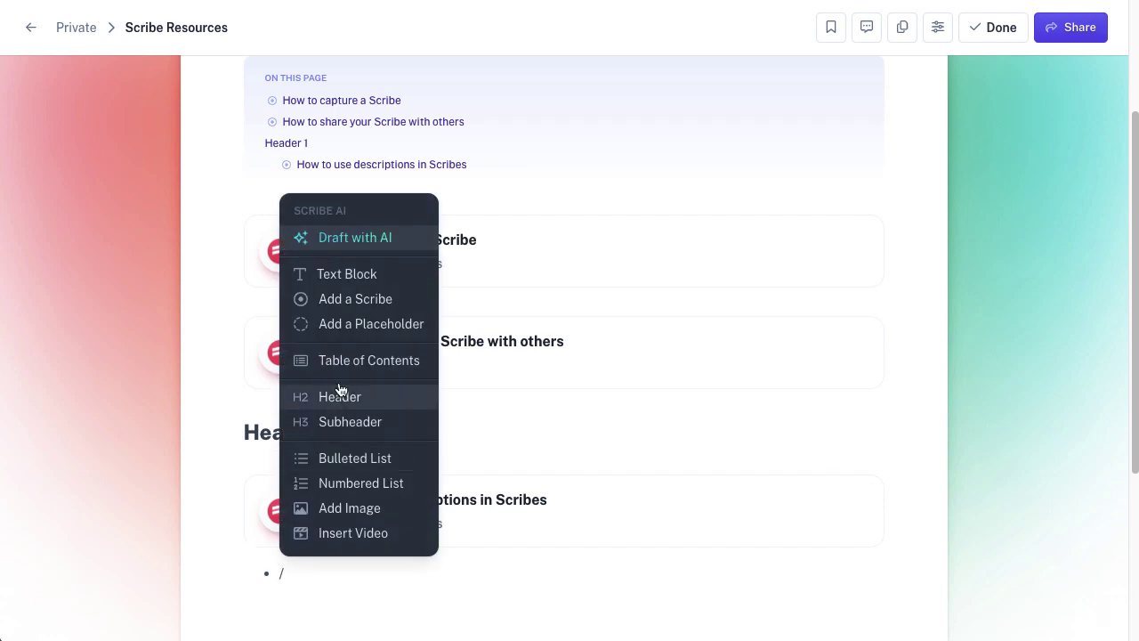
click(352, 303)
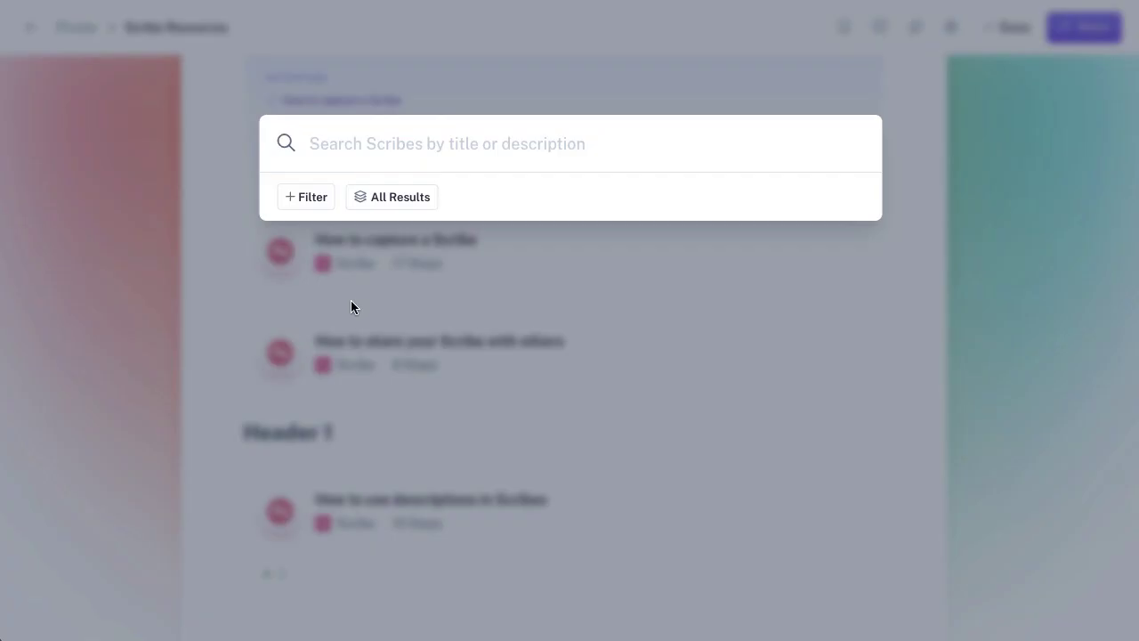
text(scribe)
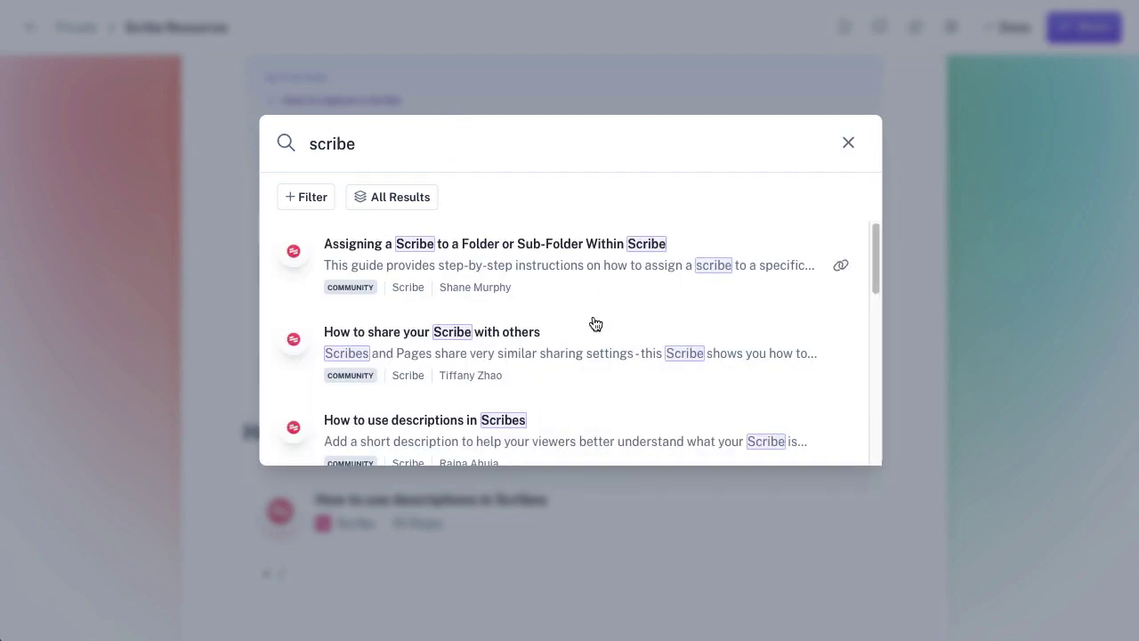
scroll(593, 323, down, 3)
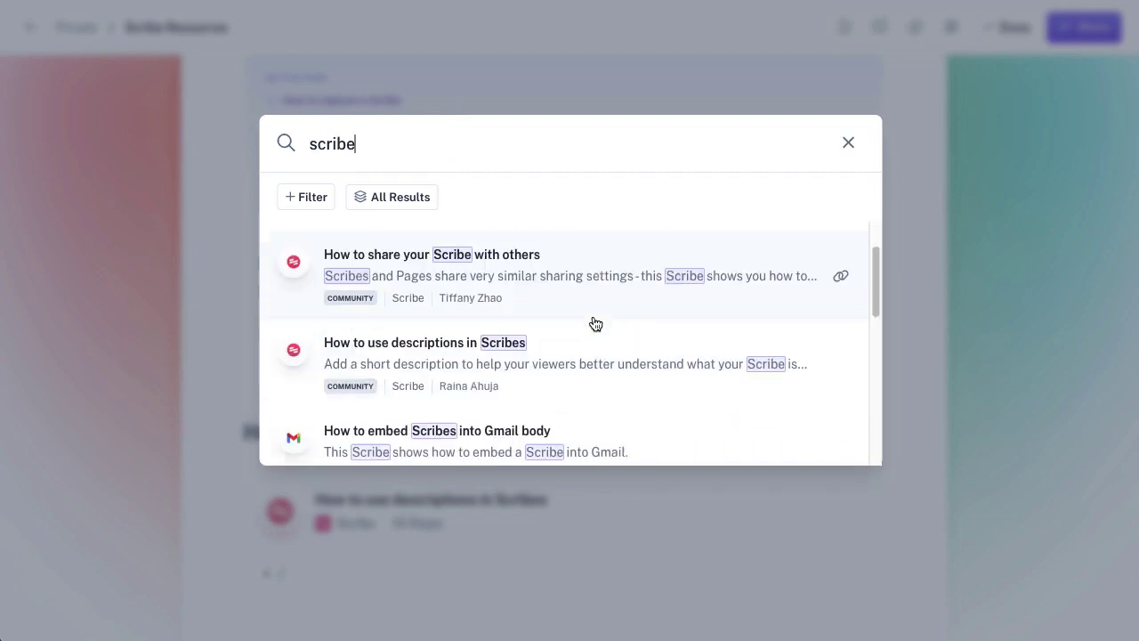
scroll(526, 374, down, 3)
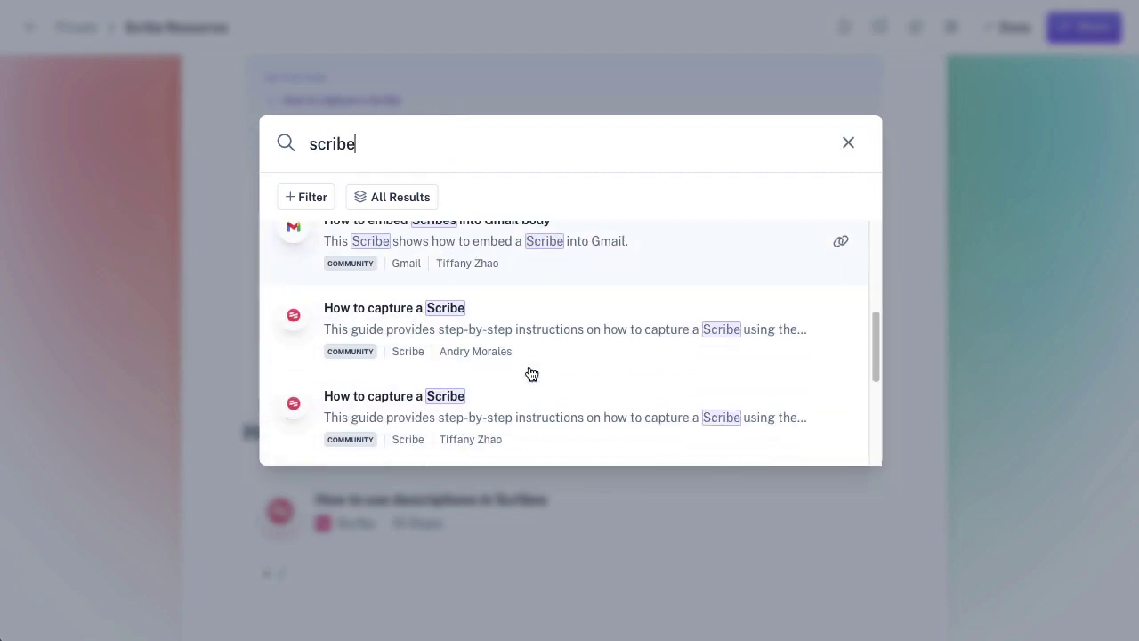
scroll(539, 404, down, 3)
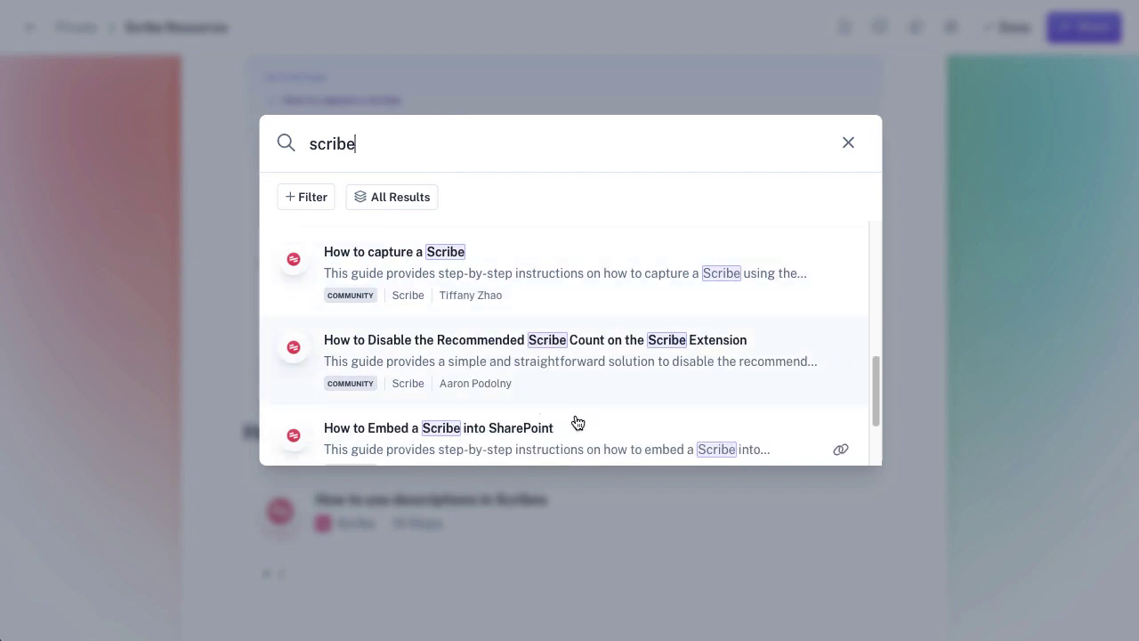
click(569, 430)
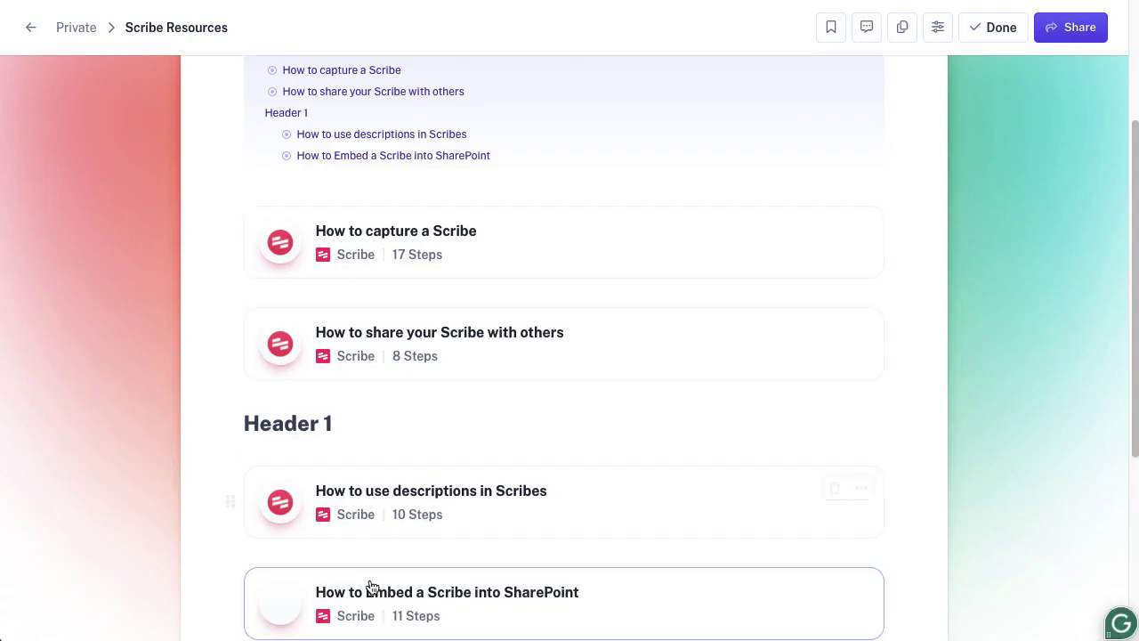
- Shorten the "Header 1" heading above the descriptions guide to "Header"
scroll(541, 531, down, 2)
scroll(541, 531, down, 3)
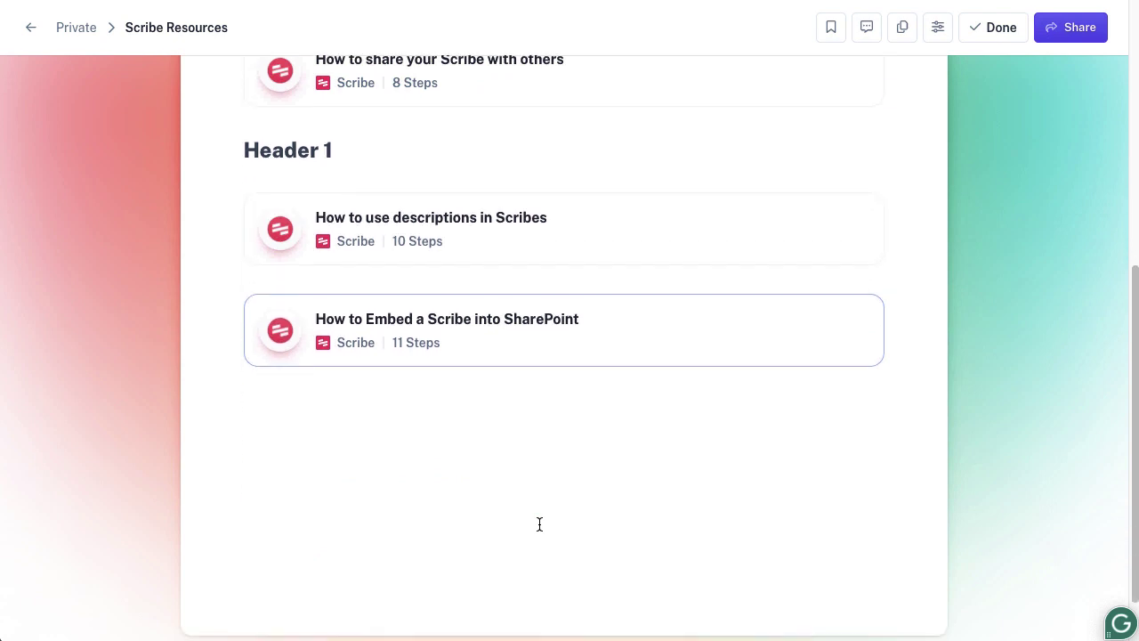
scroll(540, 524, down, 1)
scroll(539, 524, up, 6)
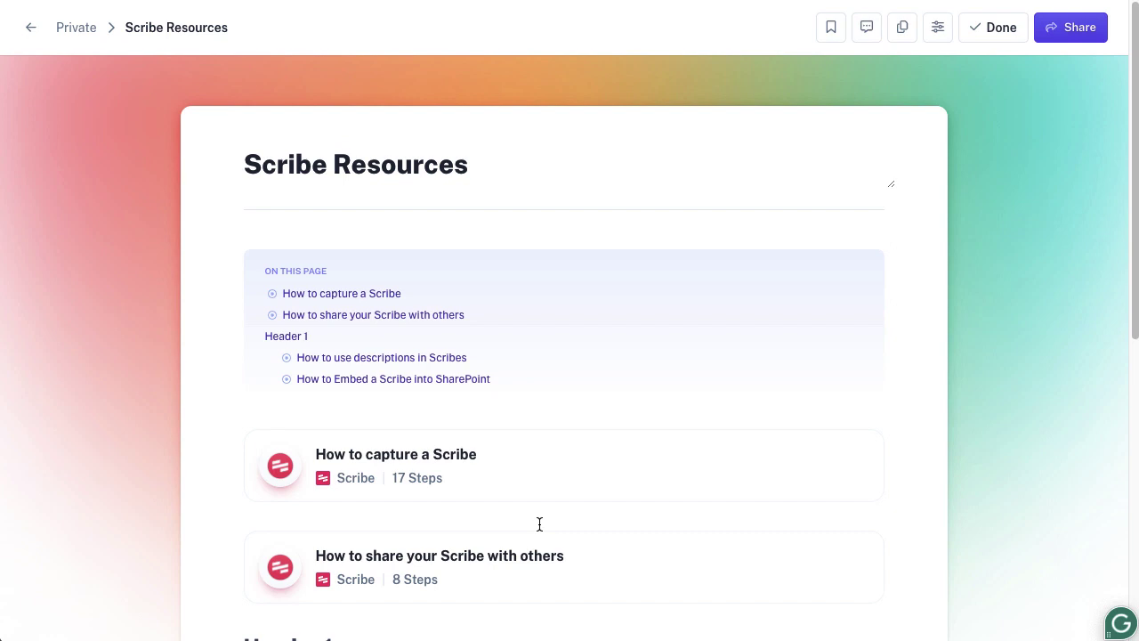
scroll(537, 521, down, 1)
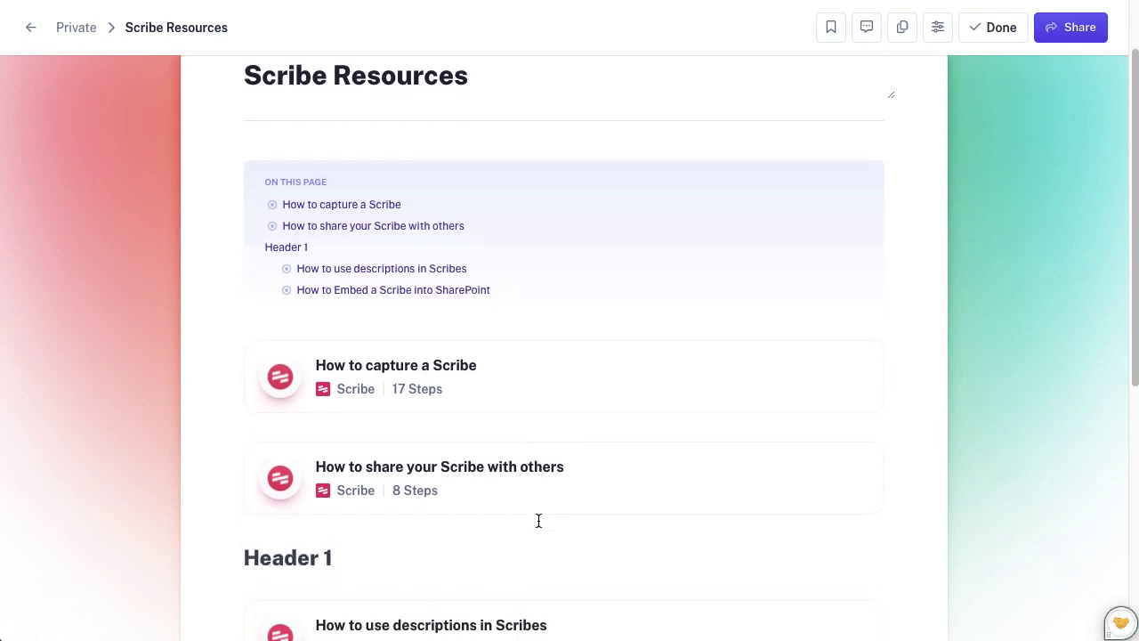
click(340, 530)
key(BackSpace)
key(BackSpace)
key(BackSpace)
key(BackSpace)
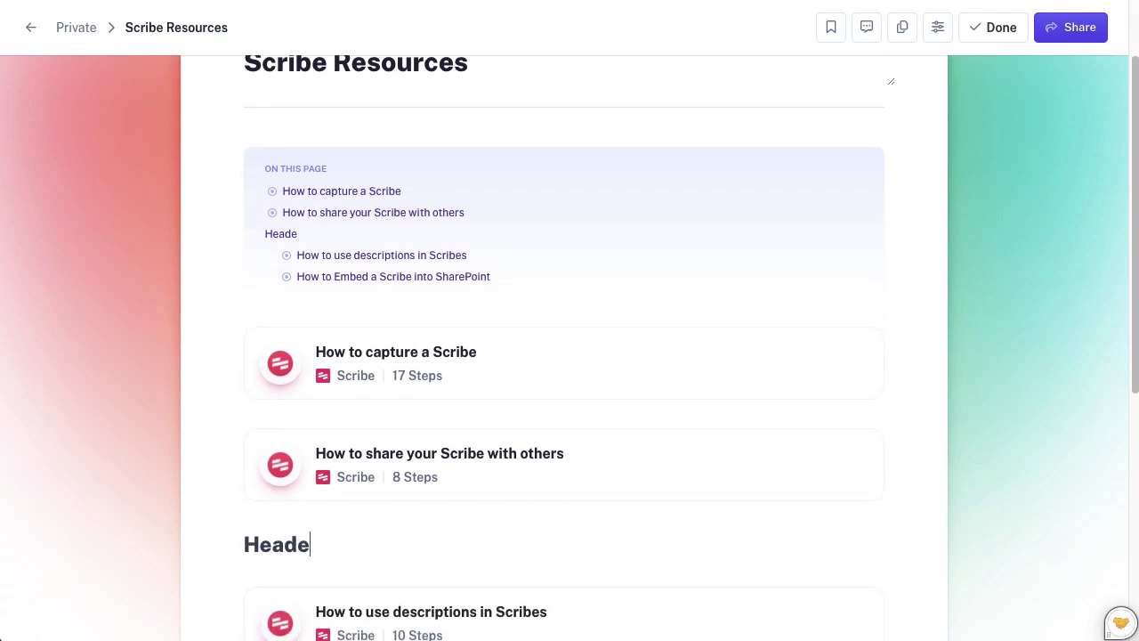
text(er)
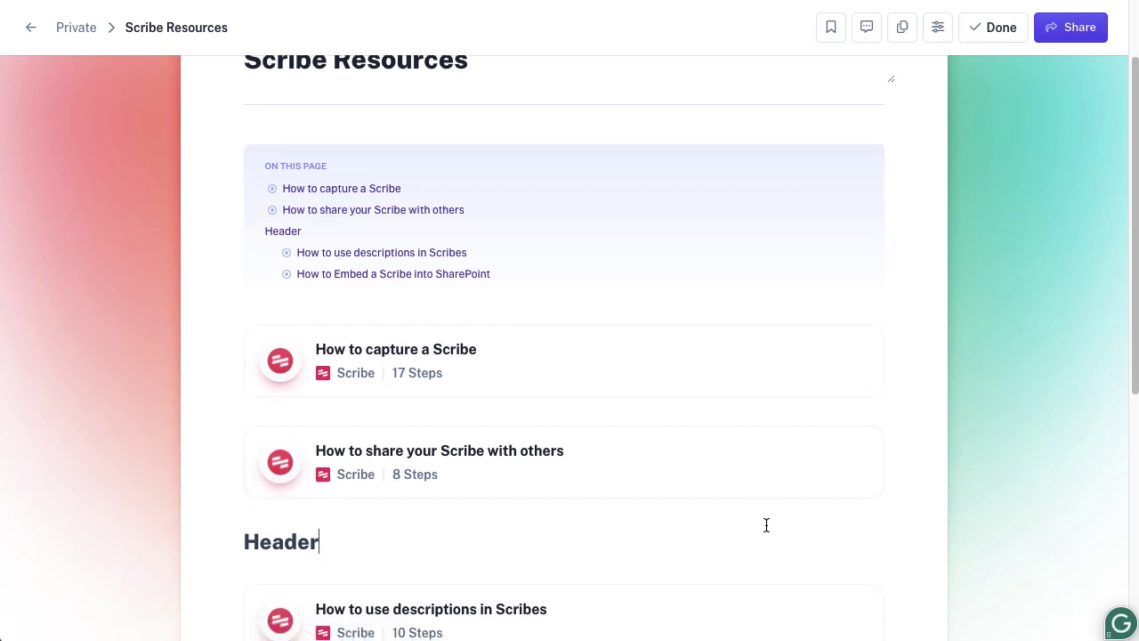
- Open the display and editing options of the "How to capture a Scribe" guide
scroll(765, 527, down, 3)
scroll(765, 526, up, 4)
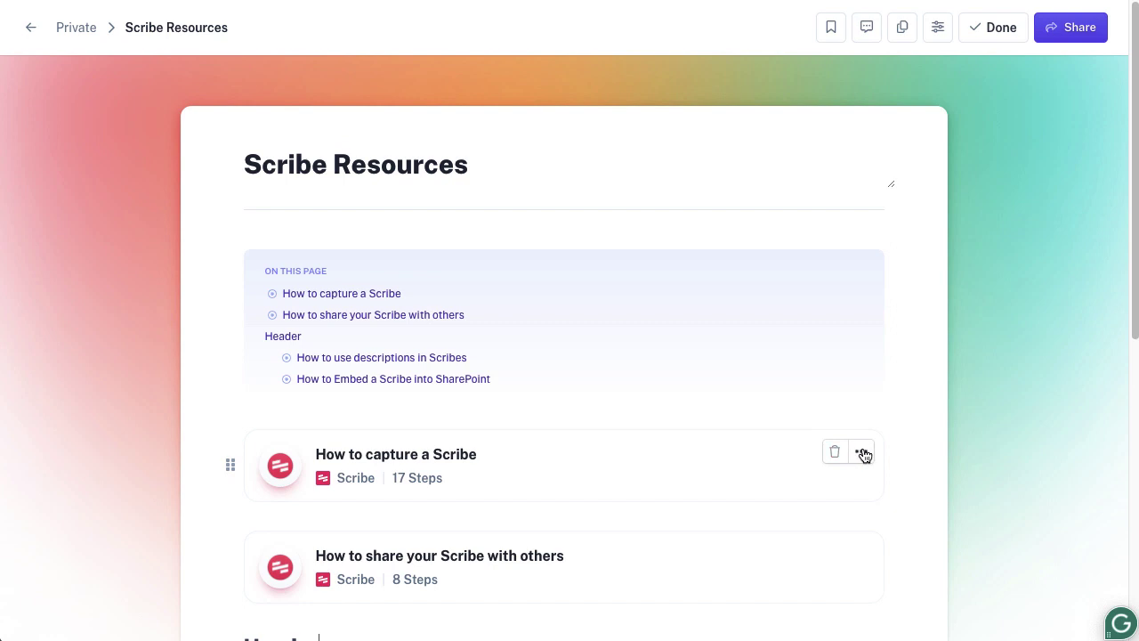
click(862, 452)
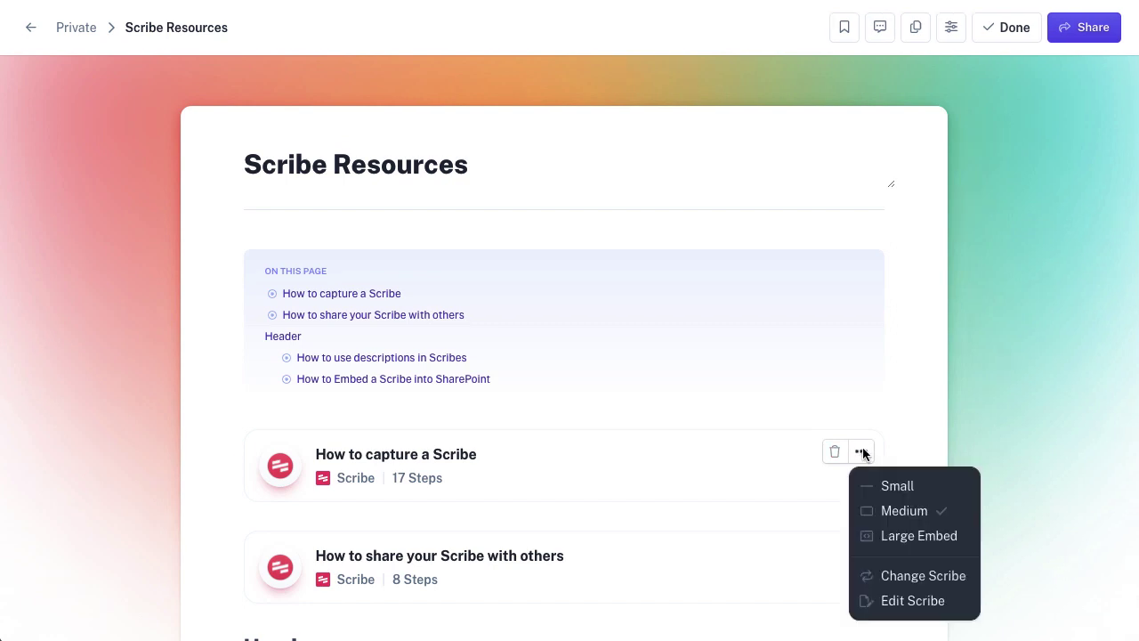